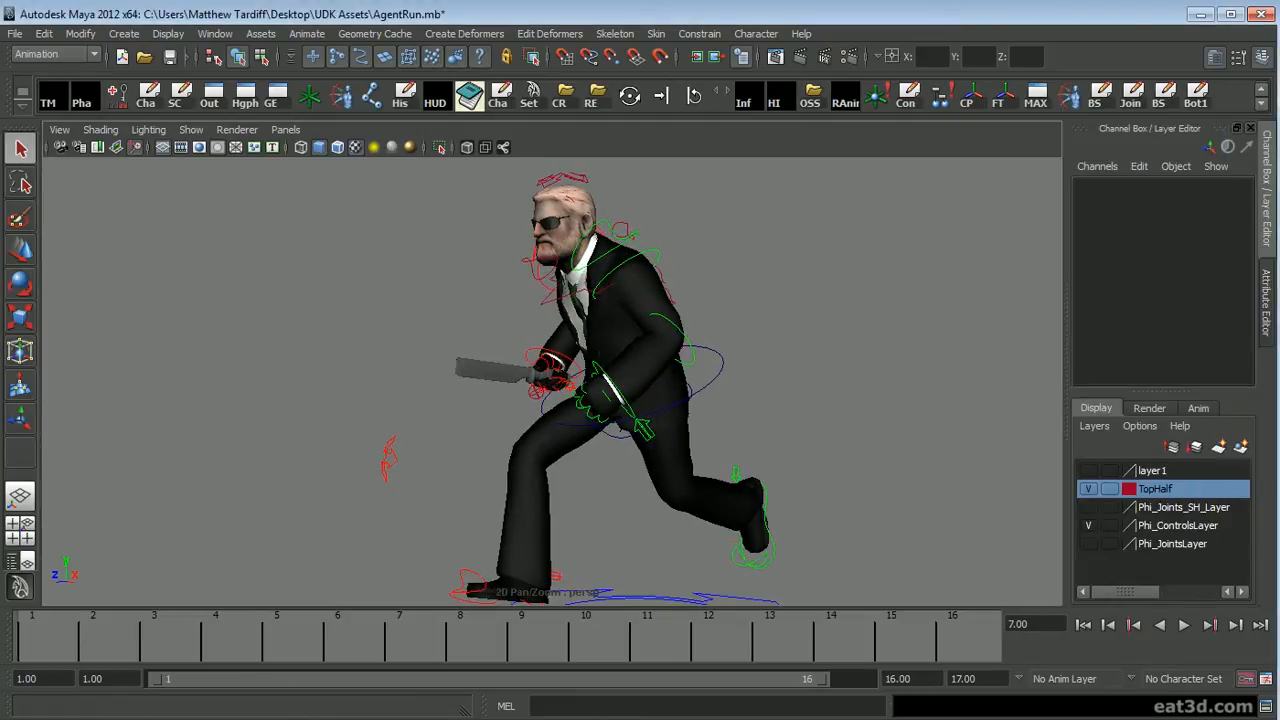
Step: Switch to the UDK Assets folder window and look through its Agent_FBX and GA_Animation subfolders
right_click(299, 719)
left_click(271, 698)
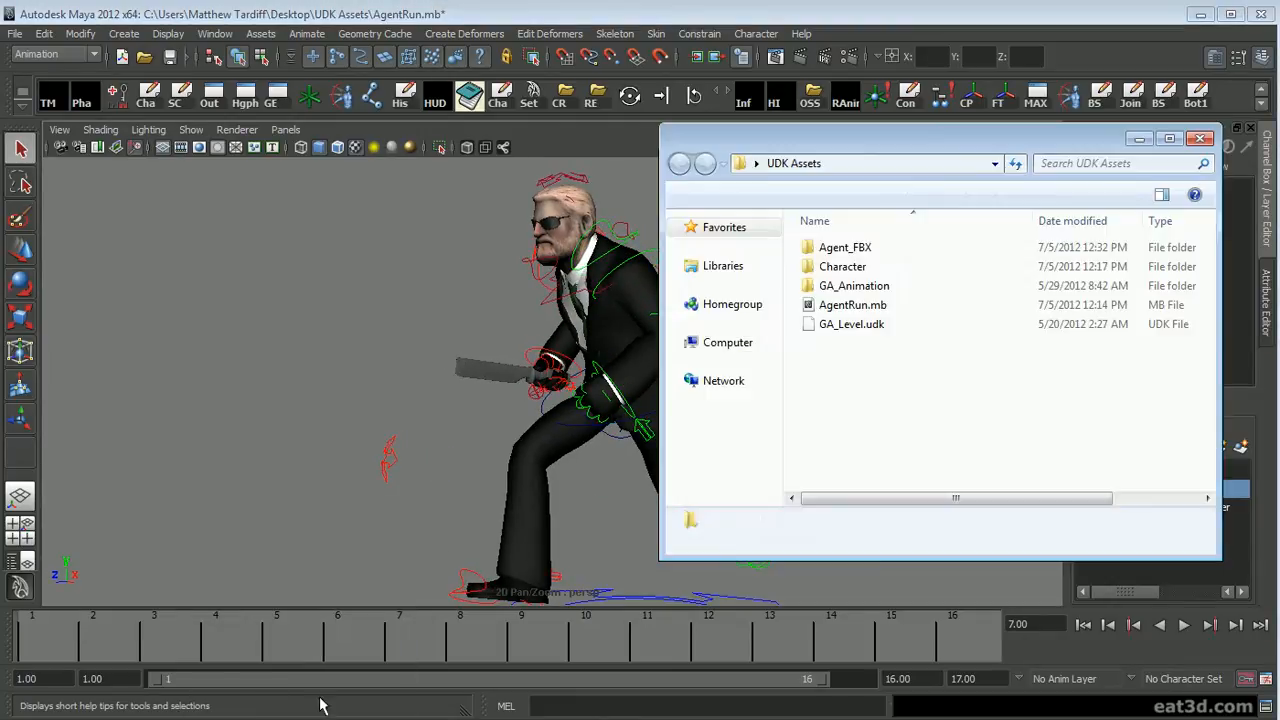
left_click_drag(982, 148, 1020, 138)
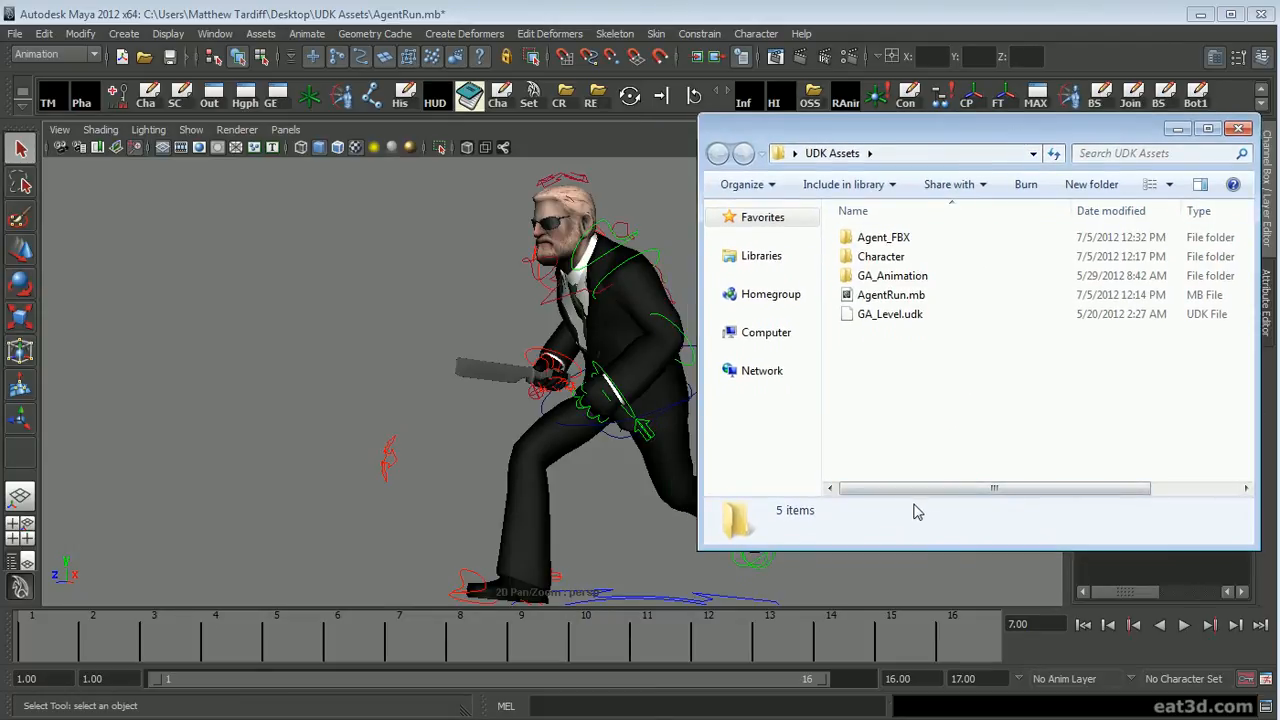
left_click_drag(986, 137, 983, 151)
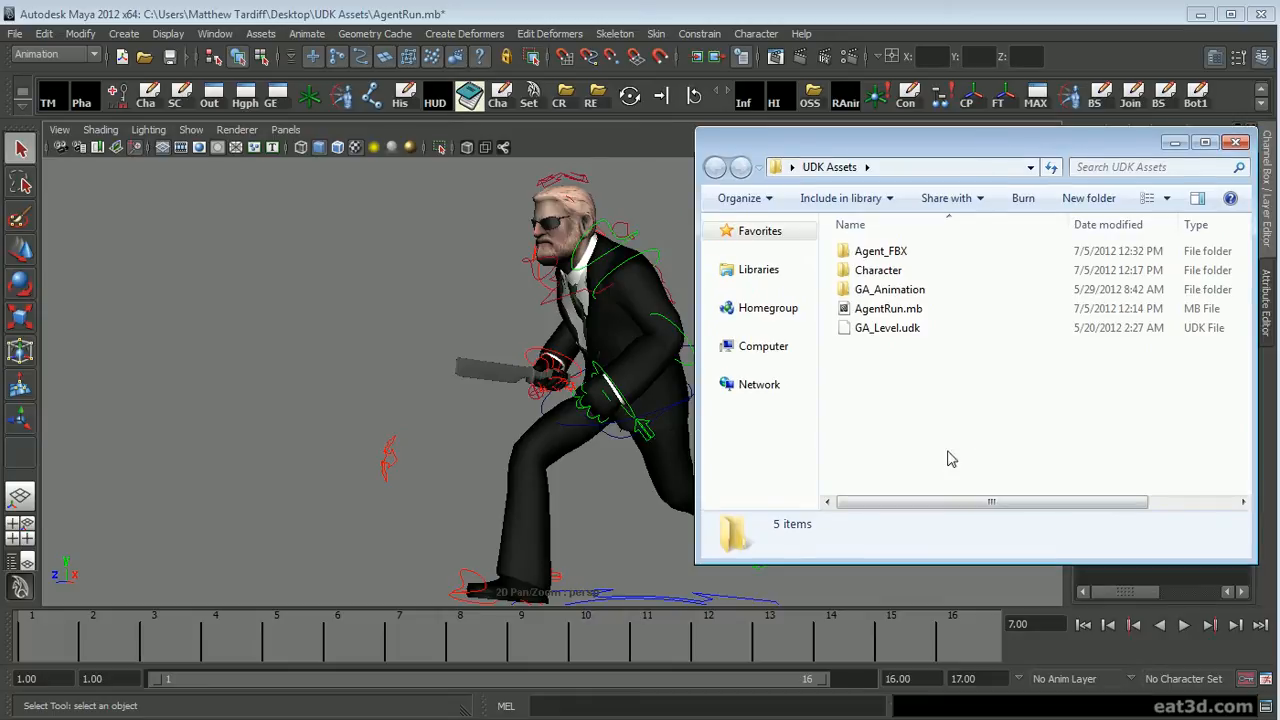
double_click(893, 251)
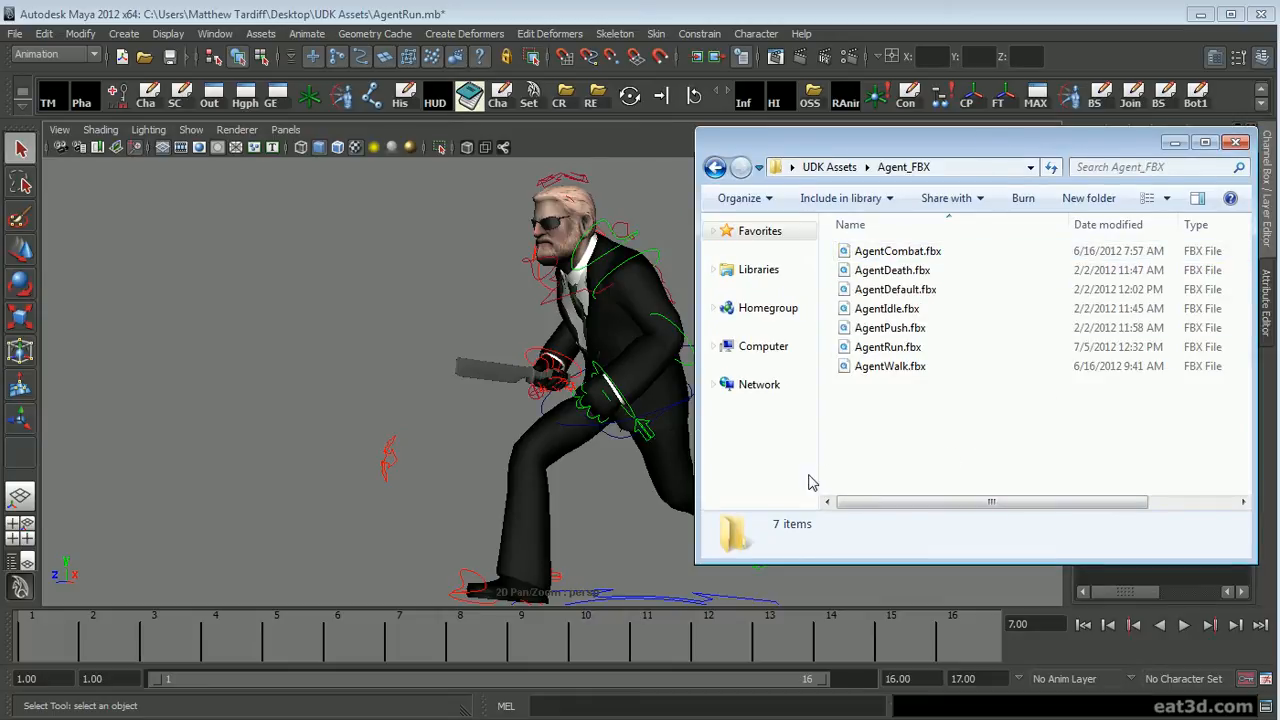
left_click(714, 167)
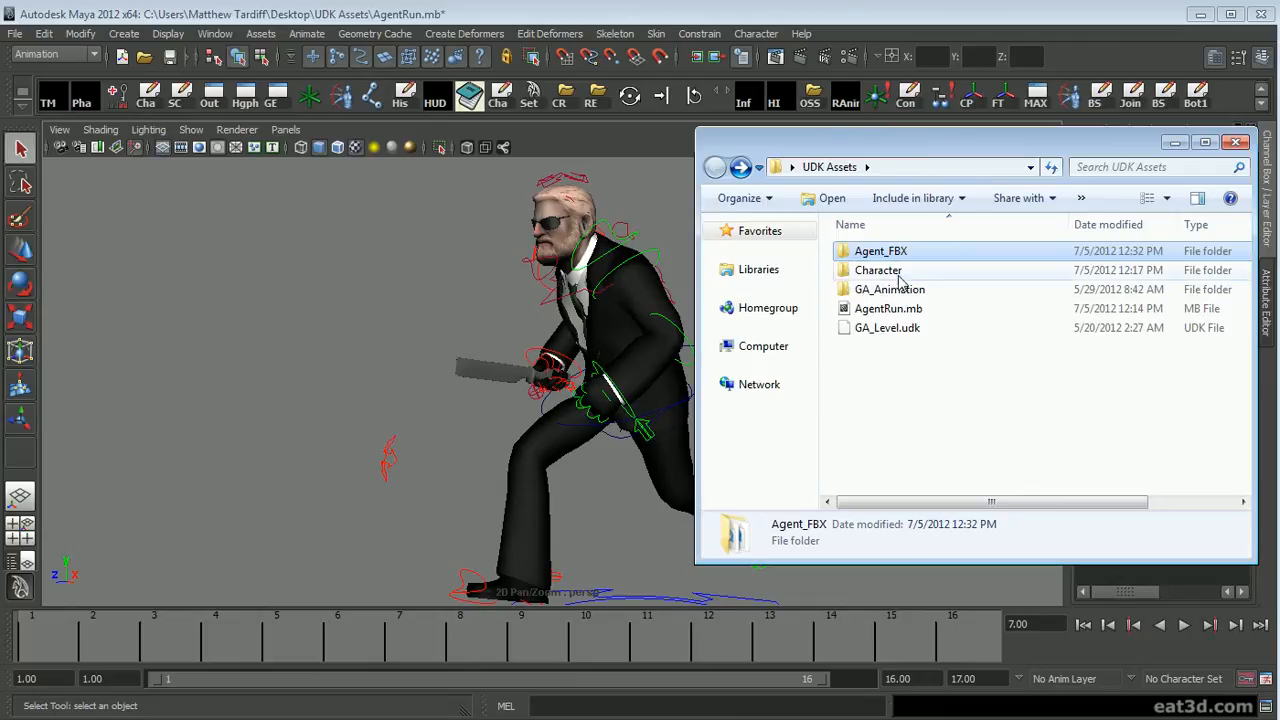
double_click(882, 289)
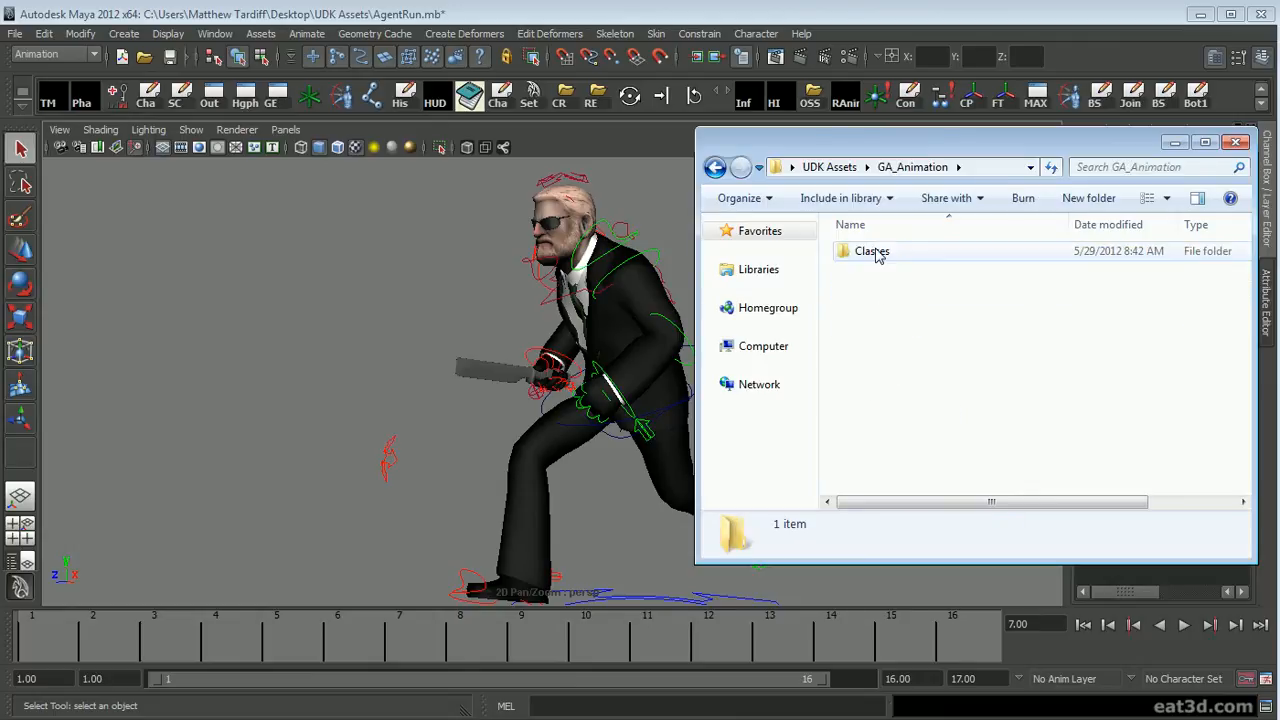
double_click(877, 251)
left_click(714, 168)
left_click(714, 168)
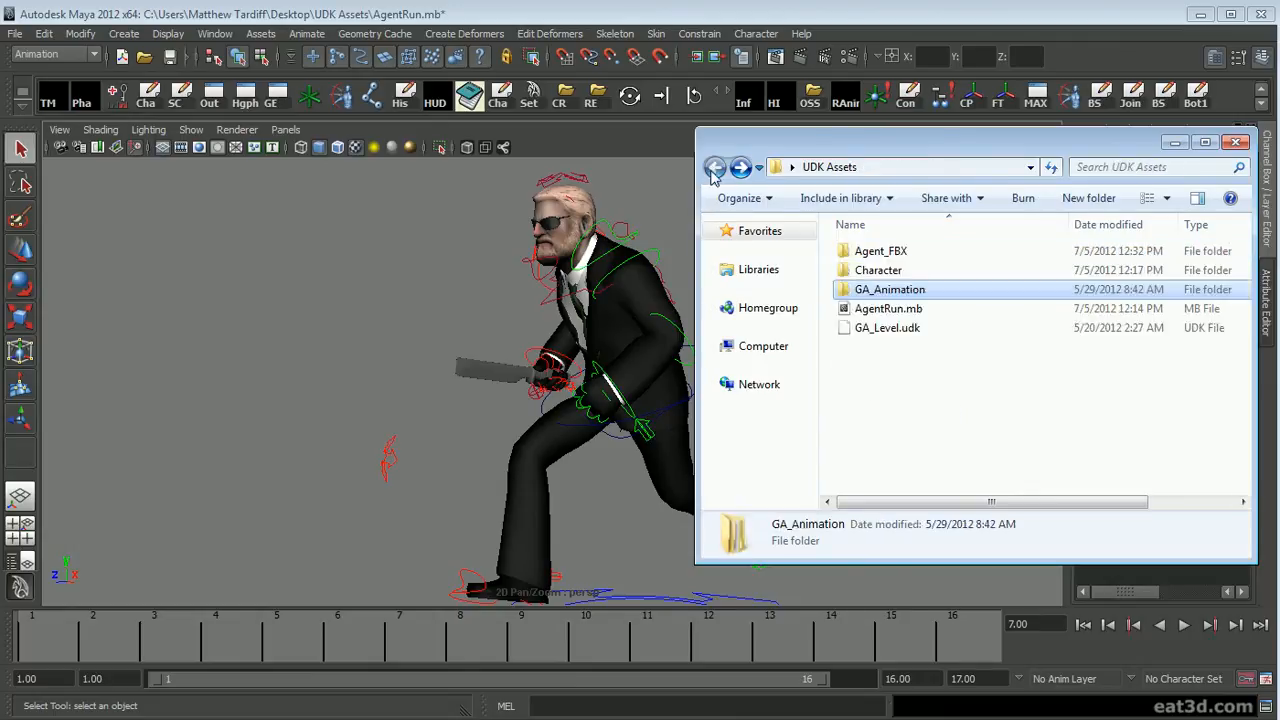
Step: Check AgentRun.mb and the contents of the Agent_FBX and Character folders, and close the folder window
left_click(899, 374)
left_click(888, 308)
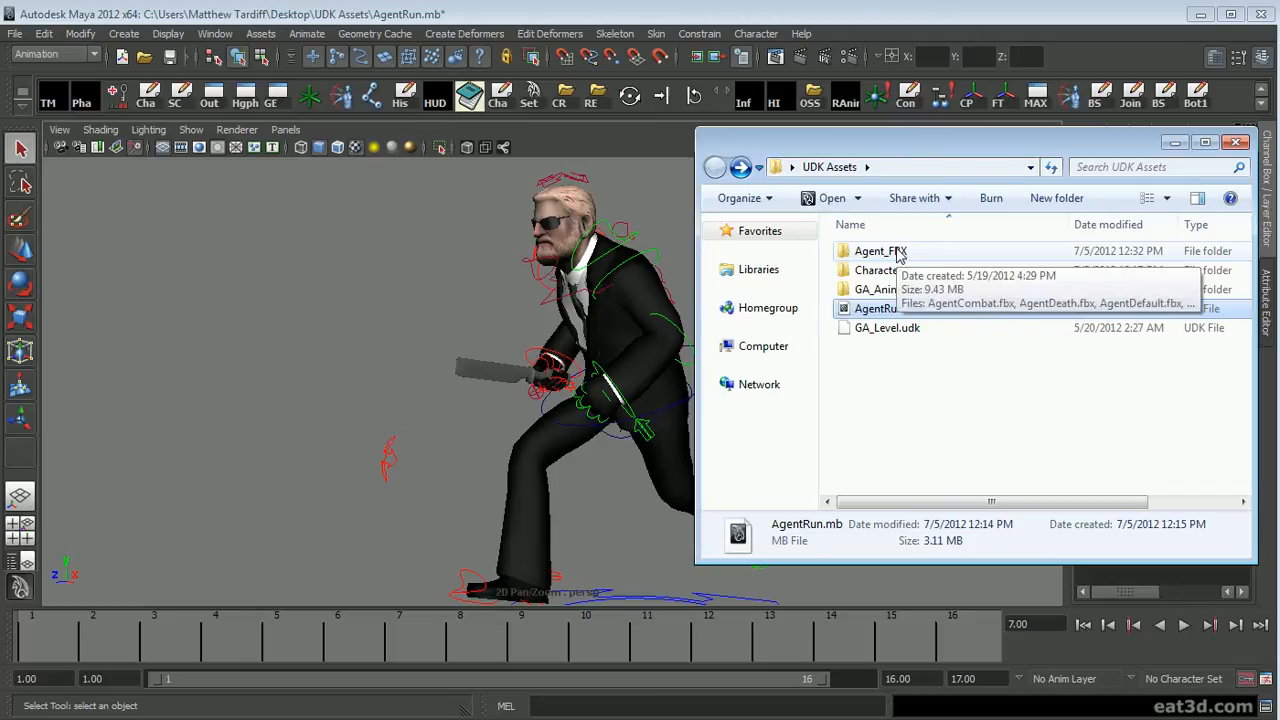
double_click(904, 256)
key("BackSpace")
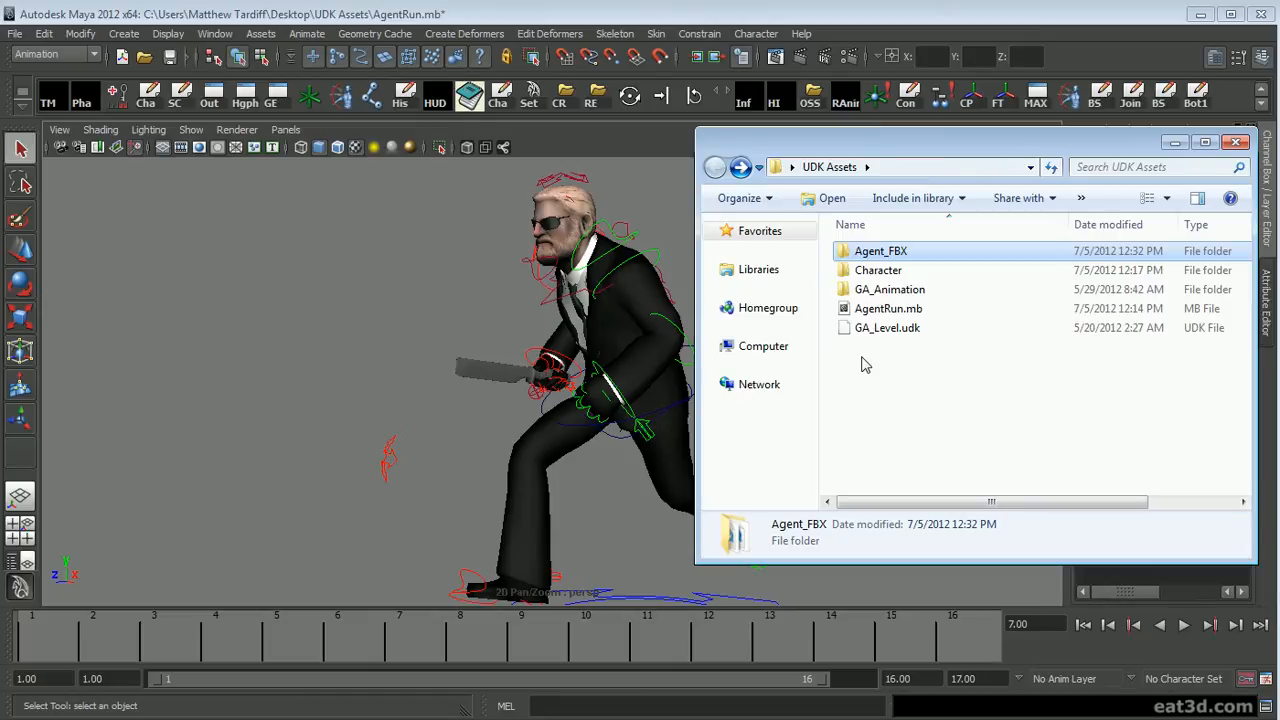
double_click(878, 270)
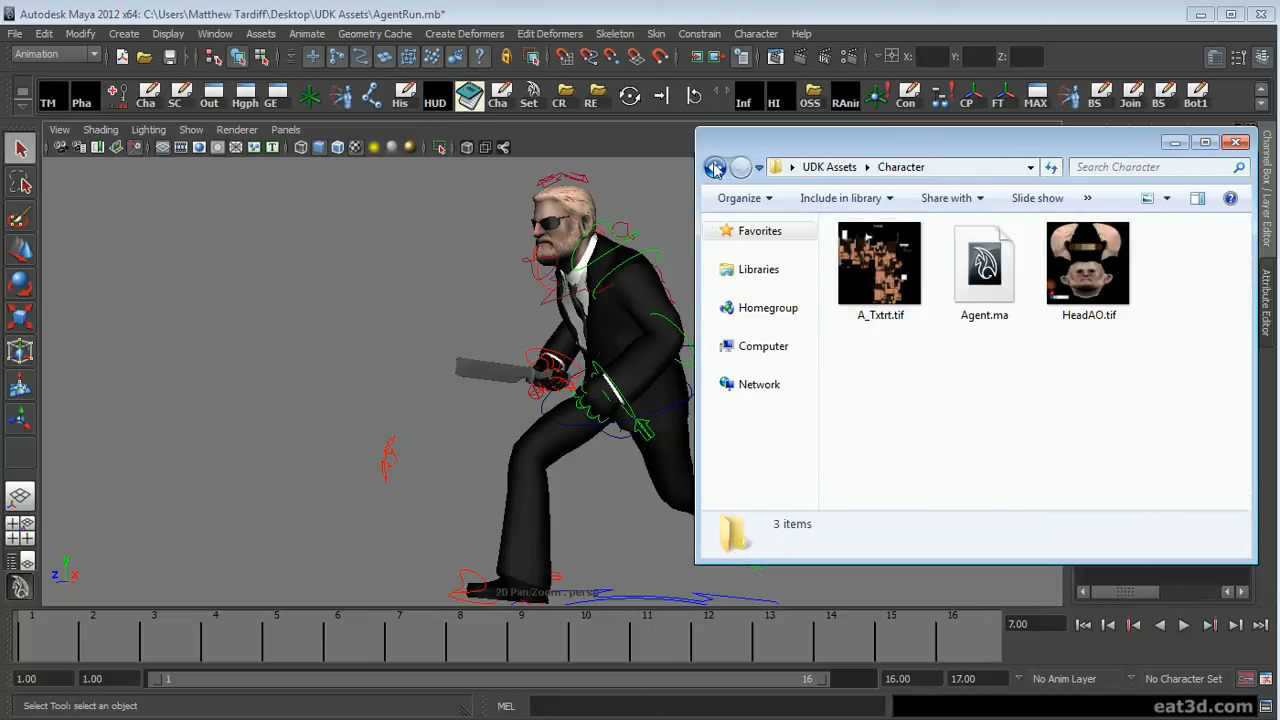
left_click(717, 166)
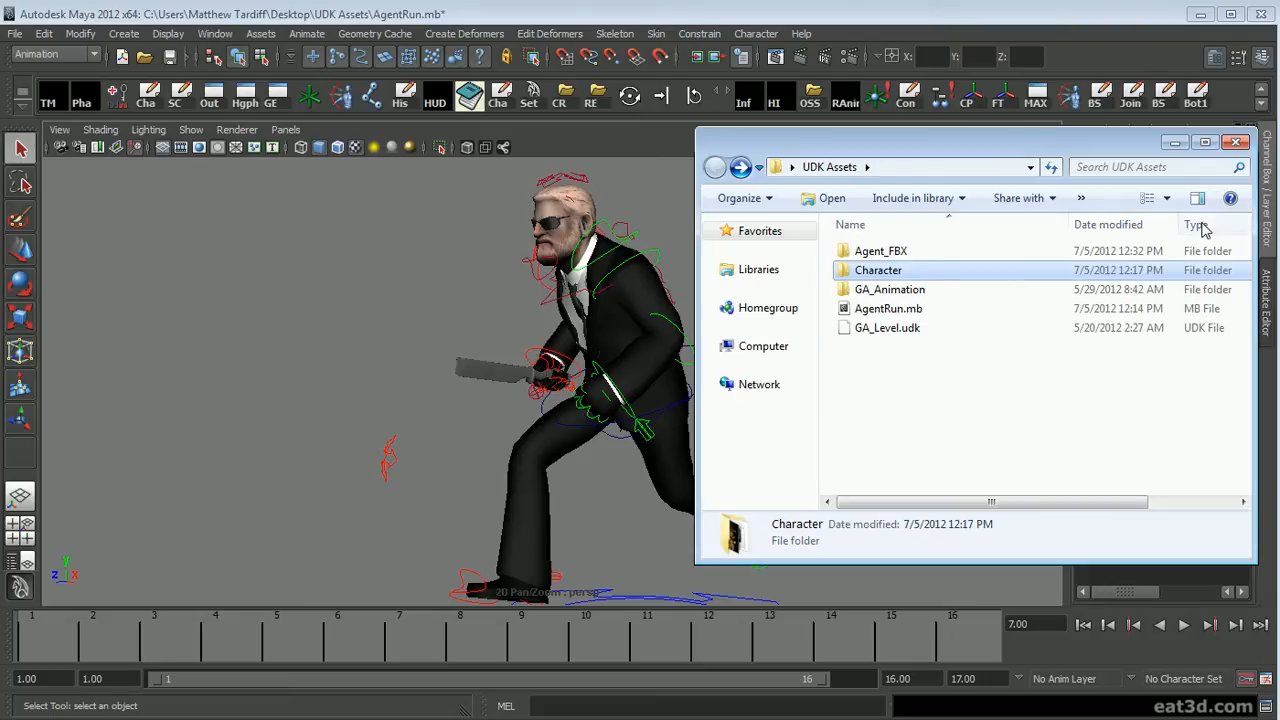
left_click(1236, 143)
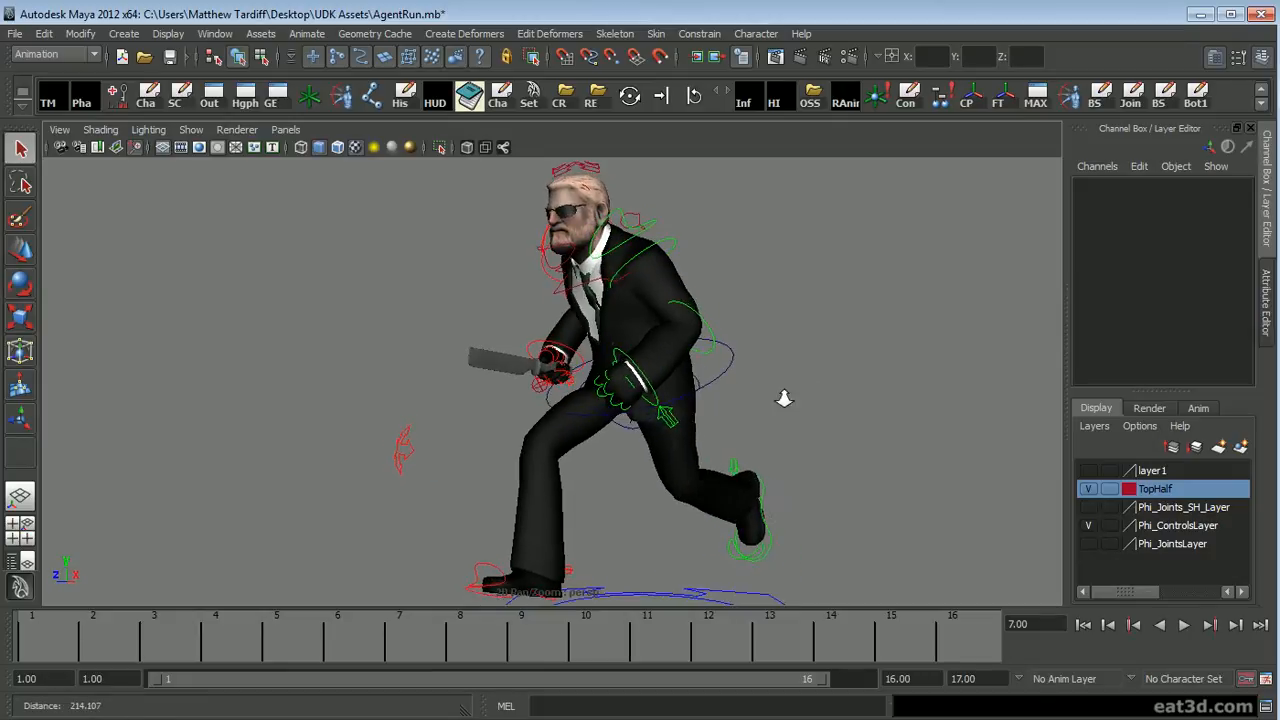
Step: Playblast the agent's run animation from the perspective view and close the FCheck preview
left_click(191, 129)
left_click(464, 330)
left_click_drag(868, 410, 815, 420, "alt")
right_click(756, 627)
left_click(852, 615)
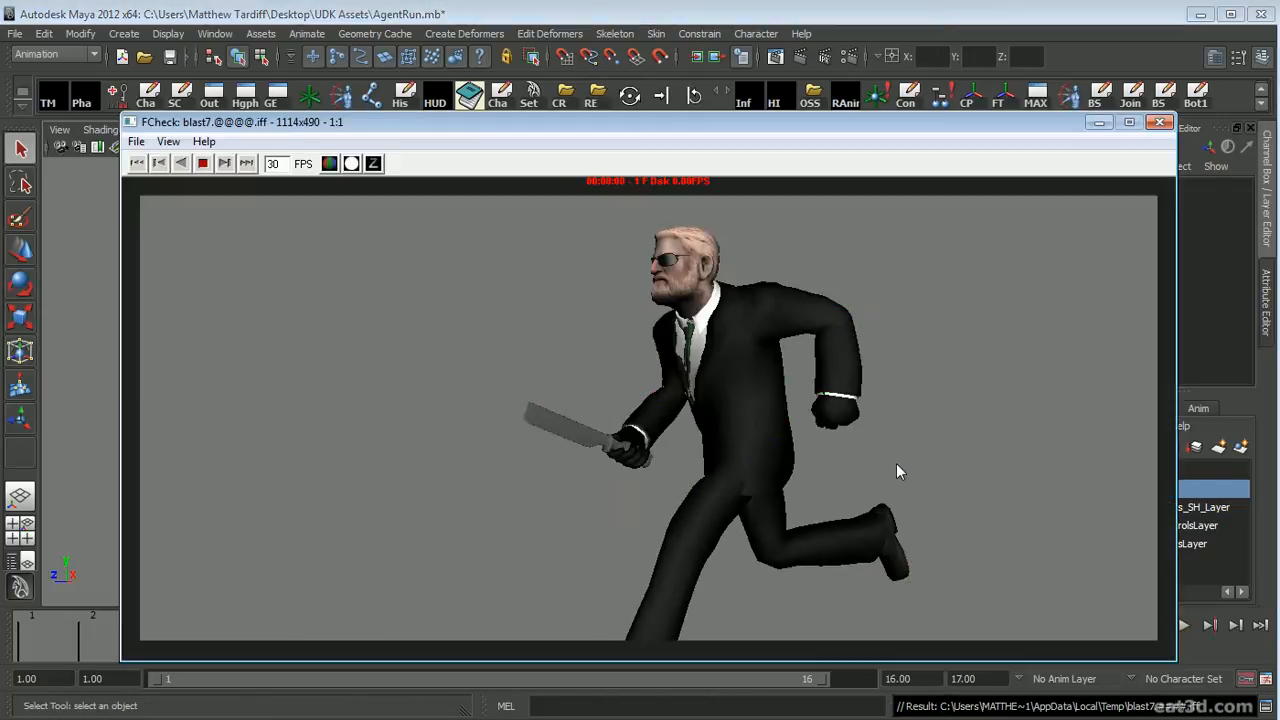
left_click(1159, 121)
Step: Display the agent in wireframe, make Phi_JointsLayer visible and select the Phi_ROOTJ joint at the pelvis
right_click_drag(817, 354, 754, 441, "alt")
key("4")
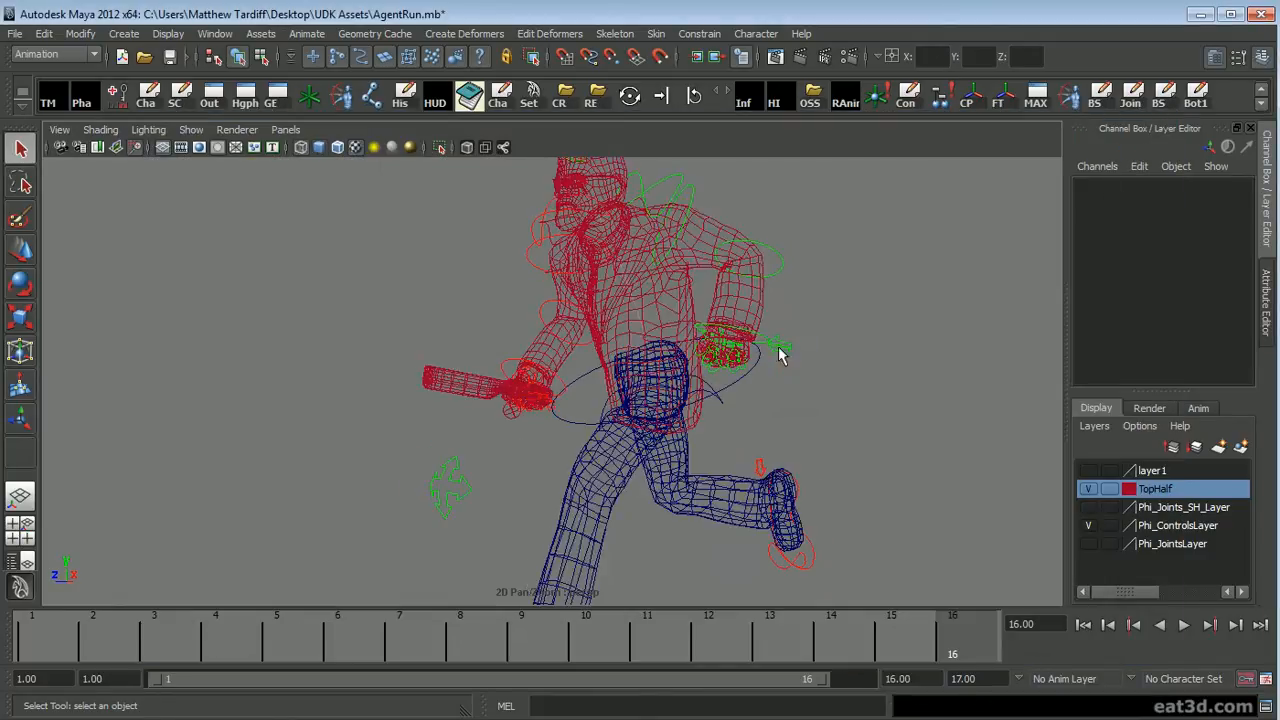
left_click_drag(721, 408, 600, 350, "alt")
left_click(1088, 507)
left_click(1088, 543)
left_click_drag(1000, 495, 700, 360, "alt")
left_click(707, 400)
left_click(1088, 509)
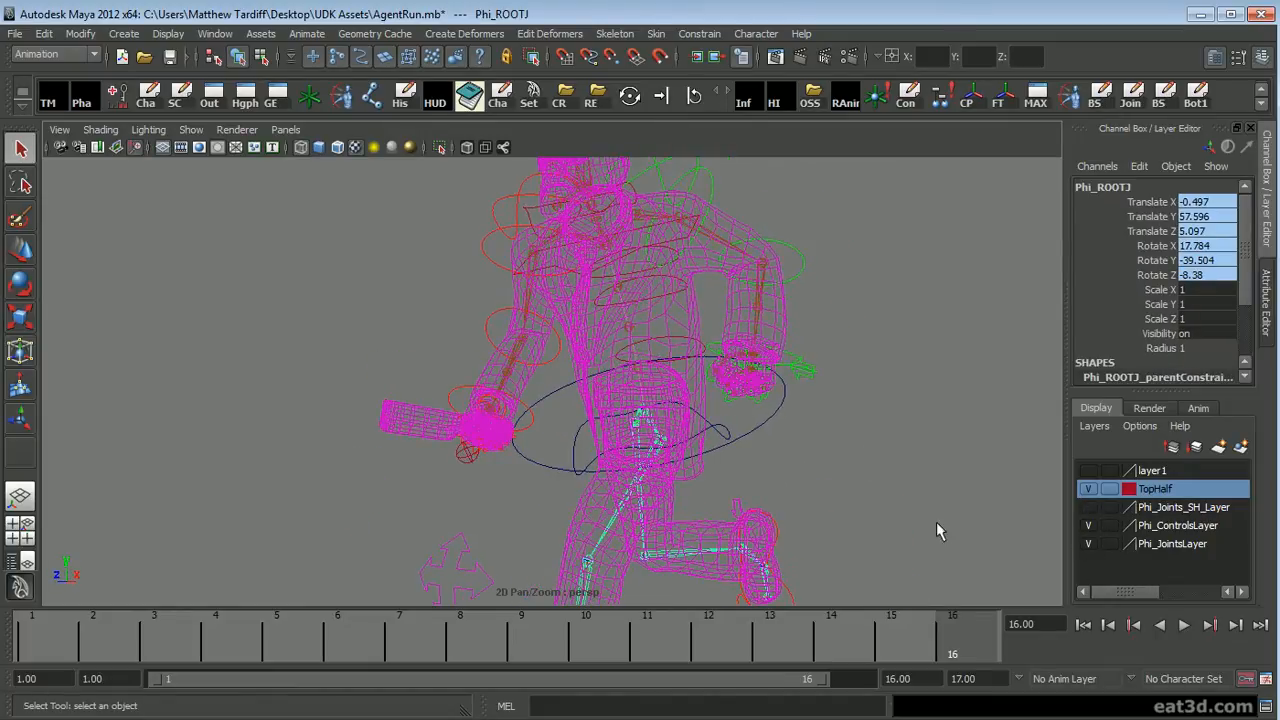
Step: Inspect the rig's pelvis joints while toggling the controls and joints layers, and leave Phi_JointsLayer hidden with nothing selected
left_click(1088, 525)
left_click(1088, 525)
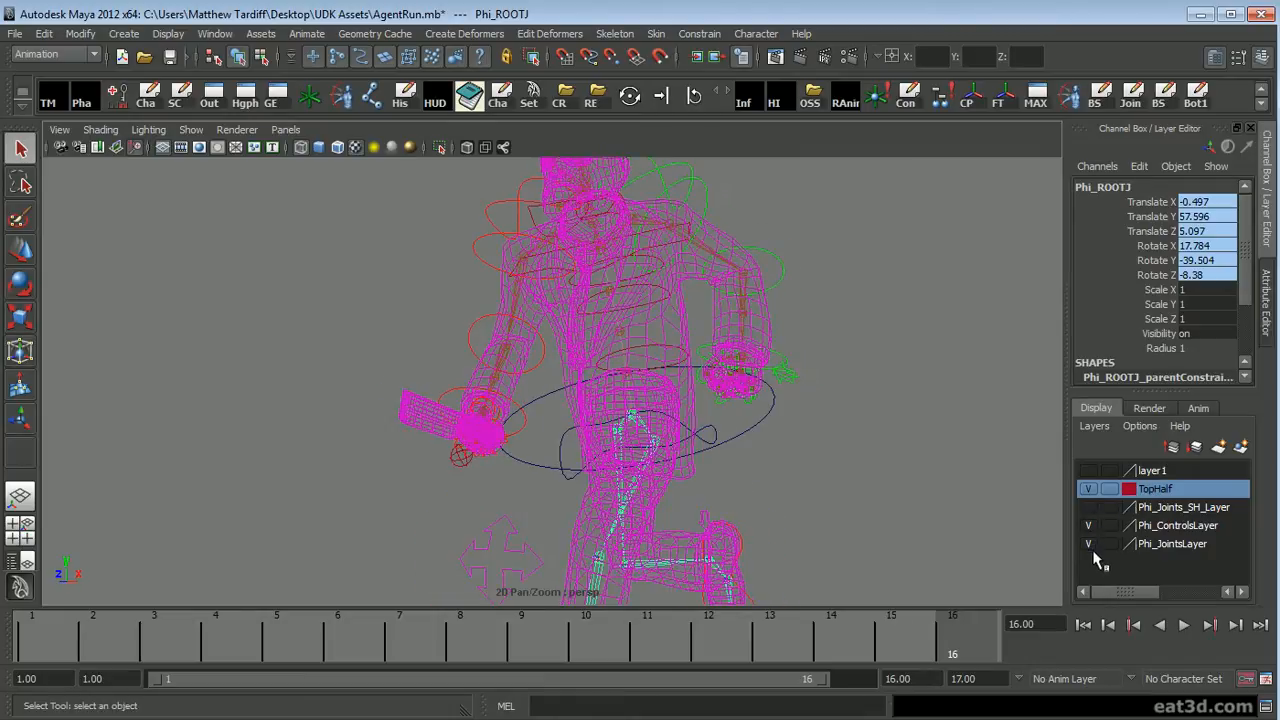
left_click(1088, 543)
left_click_drag(962, 541, 849, 491, "alt")
left_click(849, 491)
left_click(656, 391)
left_click_drag(712, 413, 687, 420, "alt")
left_click(674, 418)
left_click(659, 434)
left_click_drag(735, 477, 960, 540, "alt")
left_click(979, 491)
left_click(1088, 543)
Step: Make Phi_Joints_SH_Layer visible and select its root joint Phi_SH_ROOTJ with the Move tool active
left_click(1088, 507)
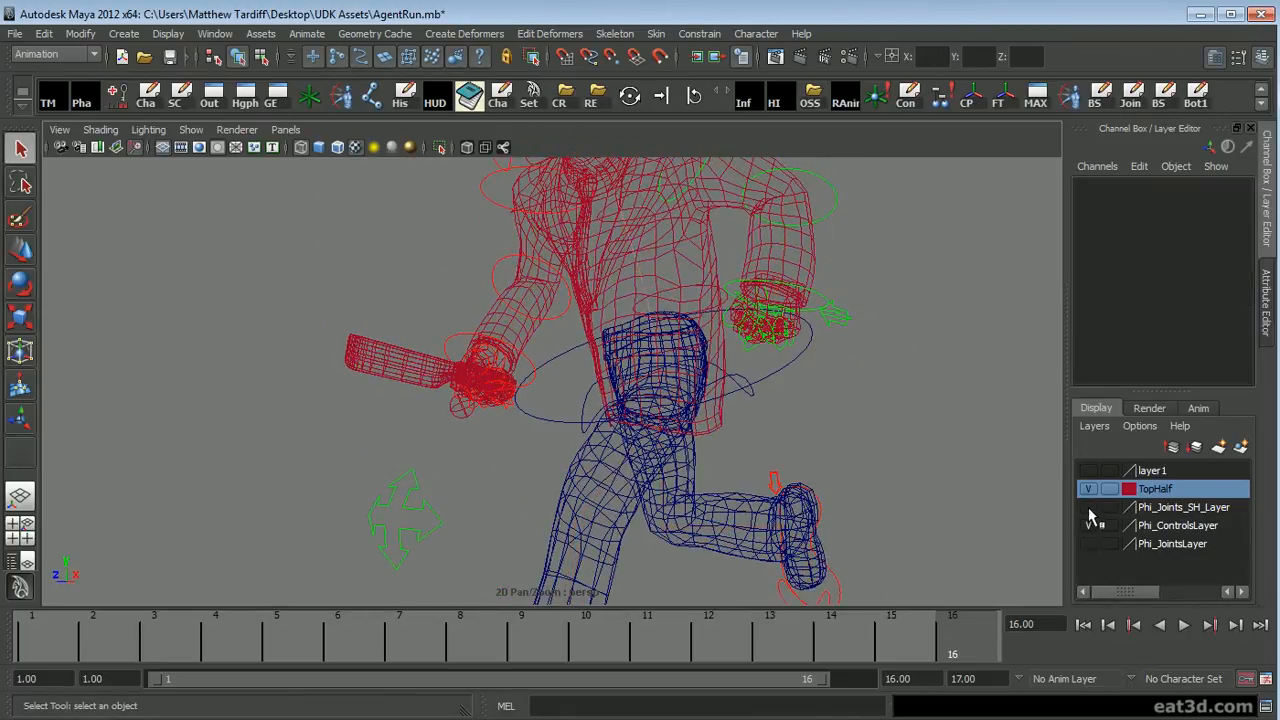
left_click(1183, 508)
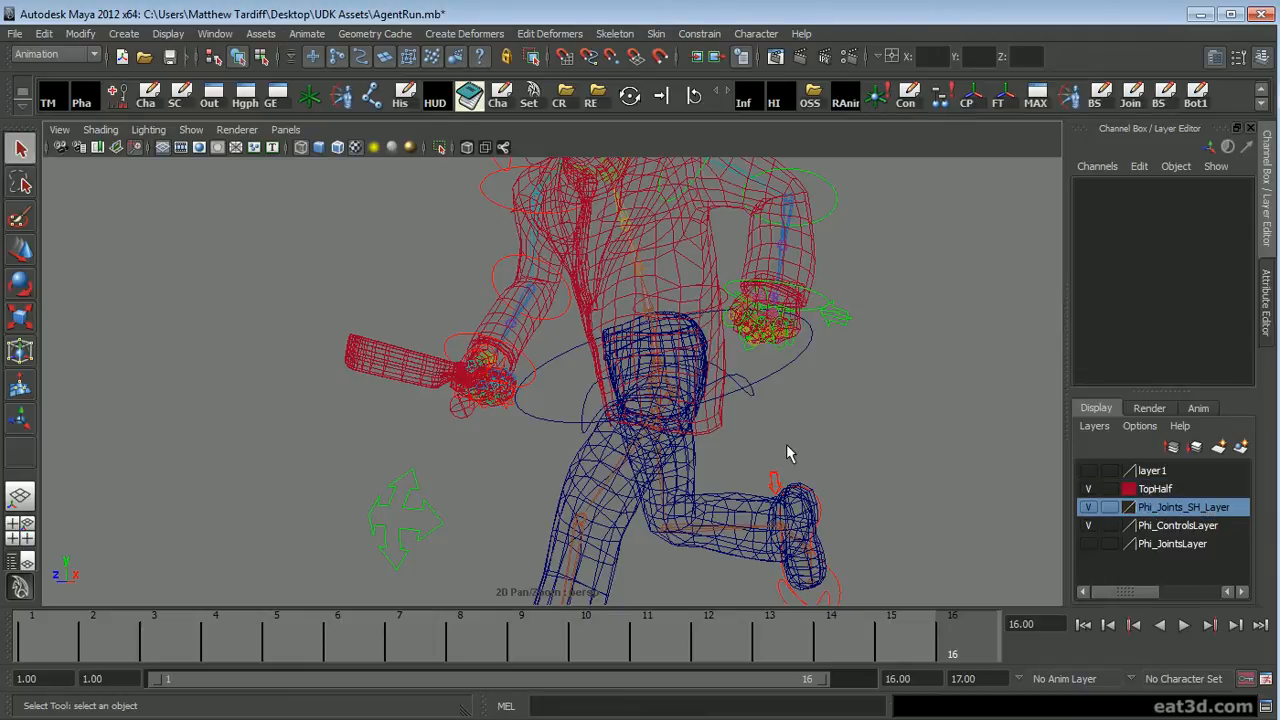
left_click(645, 395)
left_click_drag(720, 394, 650, 390, "alt")
key("w")
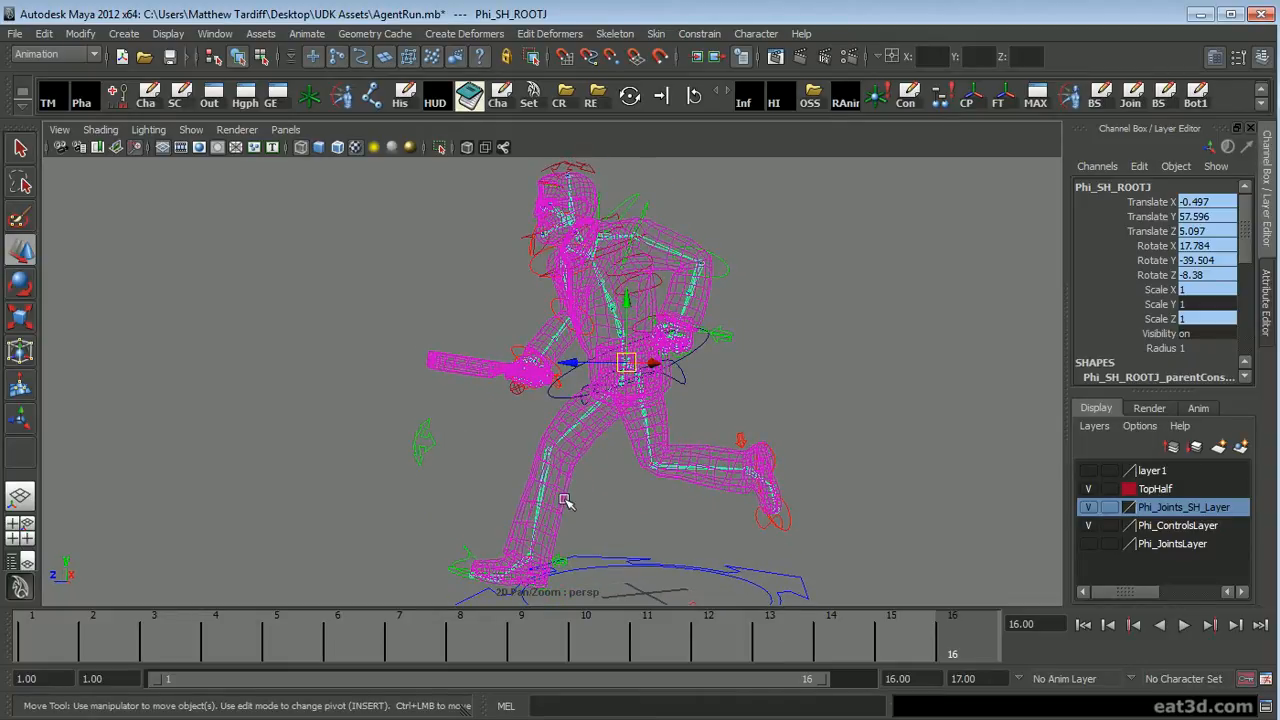
left_click_drag(603, 487, 583, 400, "alt")
left_click(674, 474)
left_click(633, 376)
Step: Play the run animation to watch the skeleton move, and return the timeline to frame 1
key("alt+v")
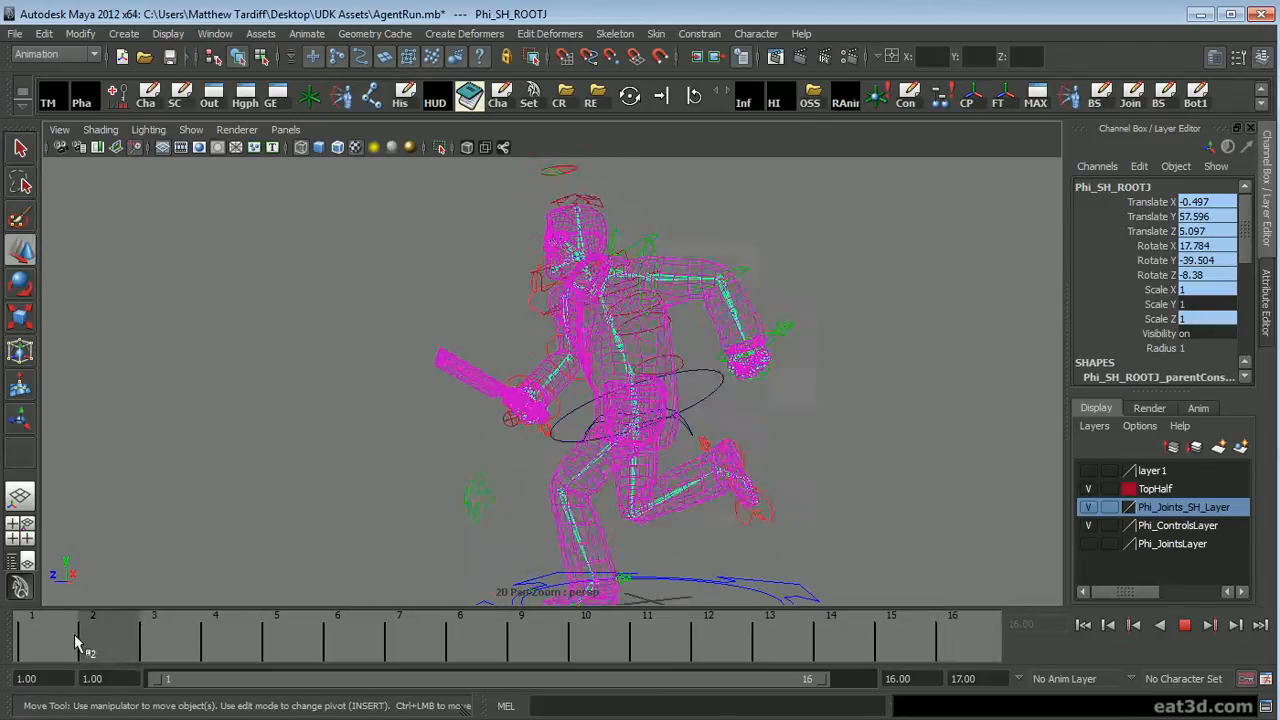
left_click(22, 624)
left_click_drag(474, 443, 500, 484, "alt")
left_click_drag(616, 474, 583, 462, "alt")
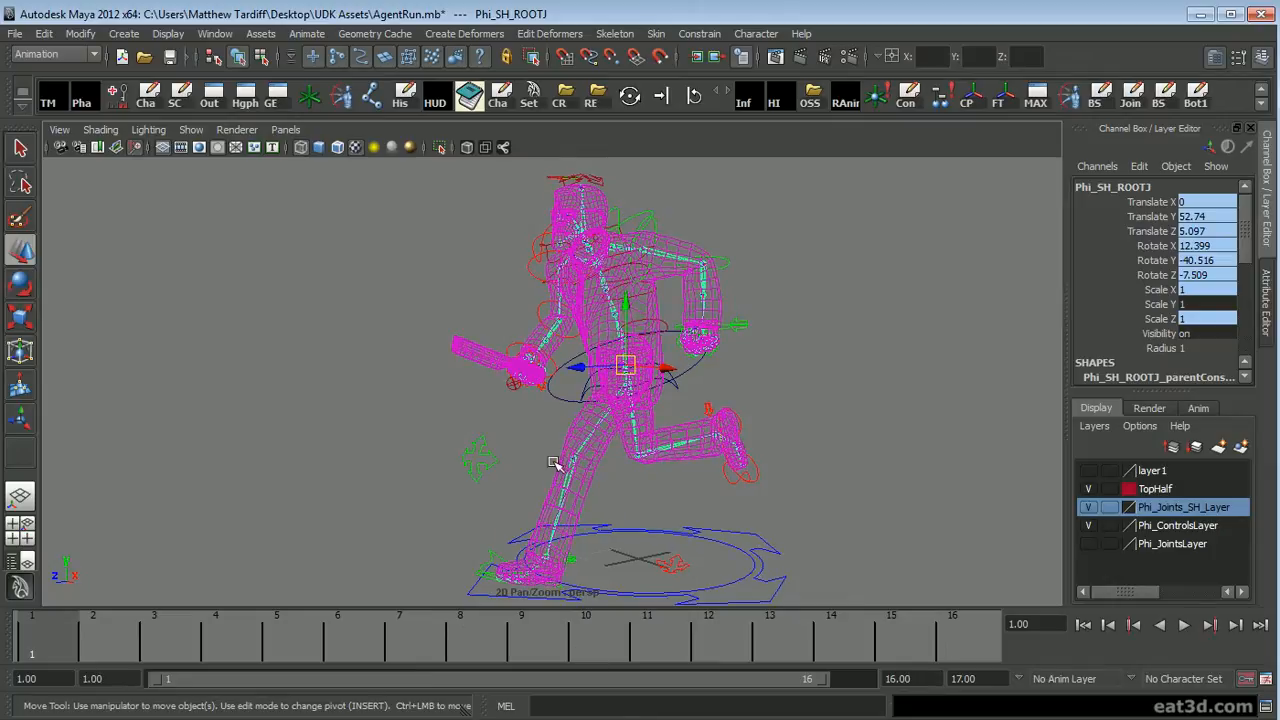
Step: Run the MEL command "select -hi" to select the whole hierarchy under Phi_SH_ROOTJ
left_click(577, 705)
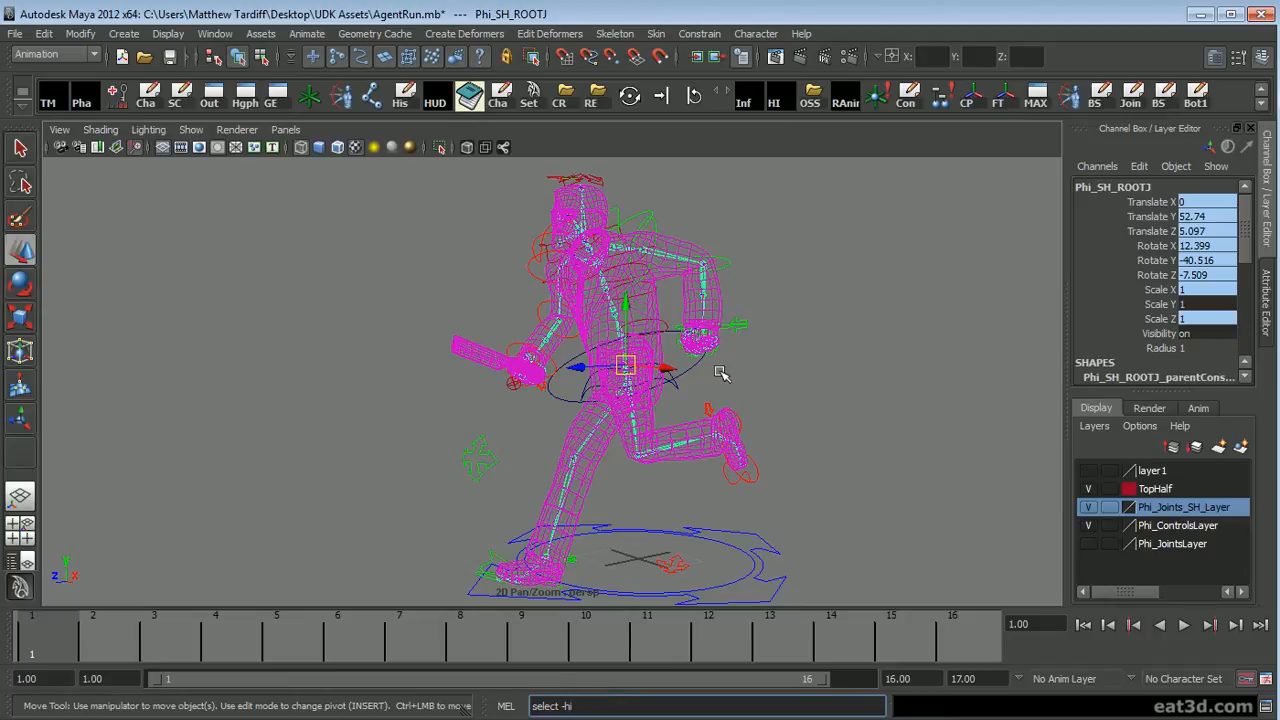
key("Return")
left_click_drag(582, 440, 629, 451, "alt")
scroll(655, 438, "up", 3)
right_click_drag(629, 451, 560, 474, "alt")
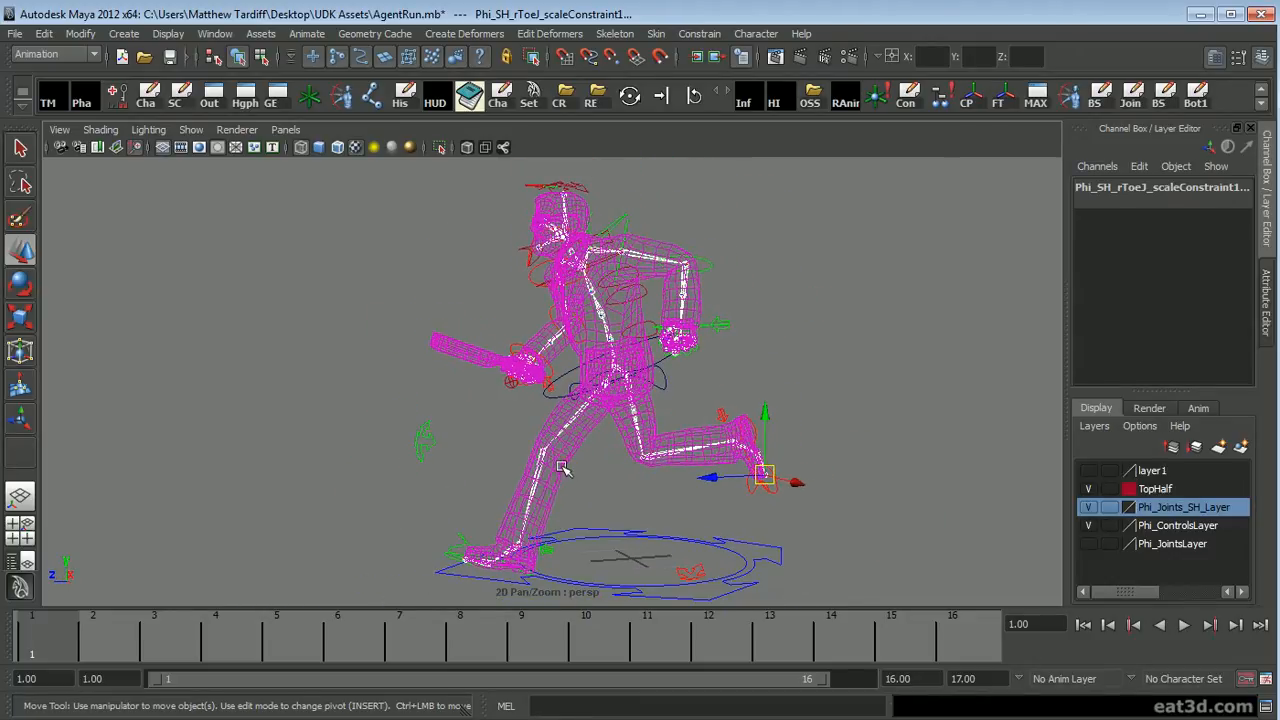
Step: Bake the simulation on the selected joints with the default settings, using the Time Slider range and sampling by 1
left_click(44, 33)
mouse_move(135, 185)
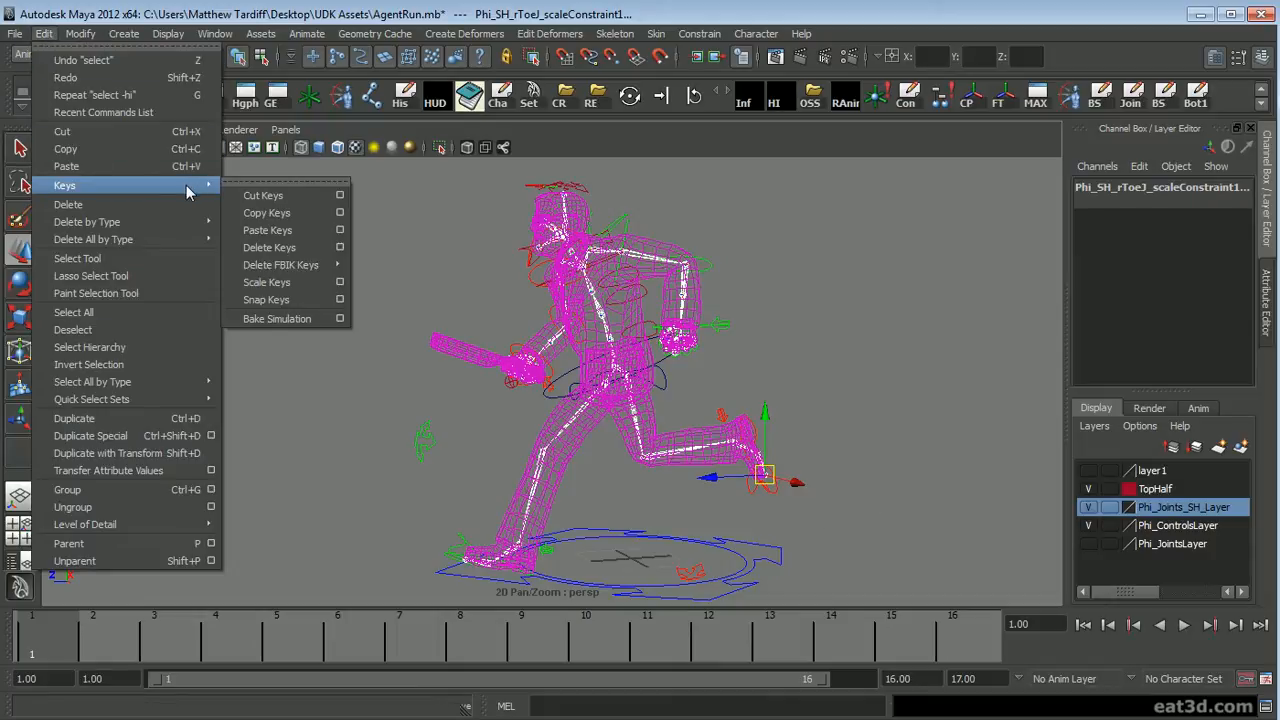
left_click(341, 319)
left_click(333, 116)
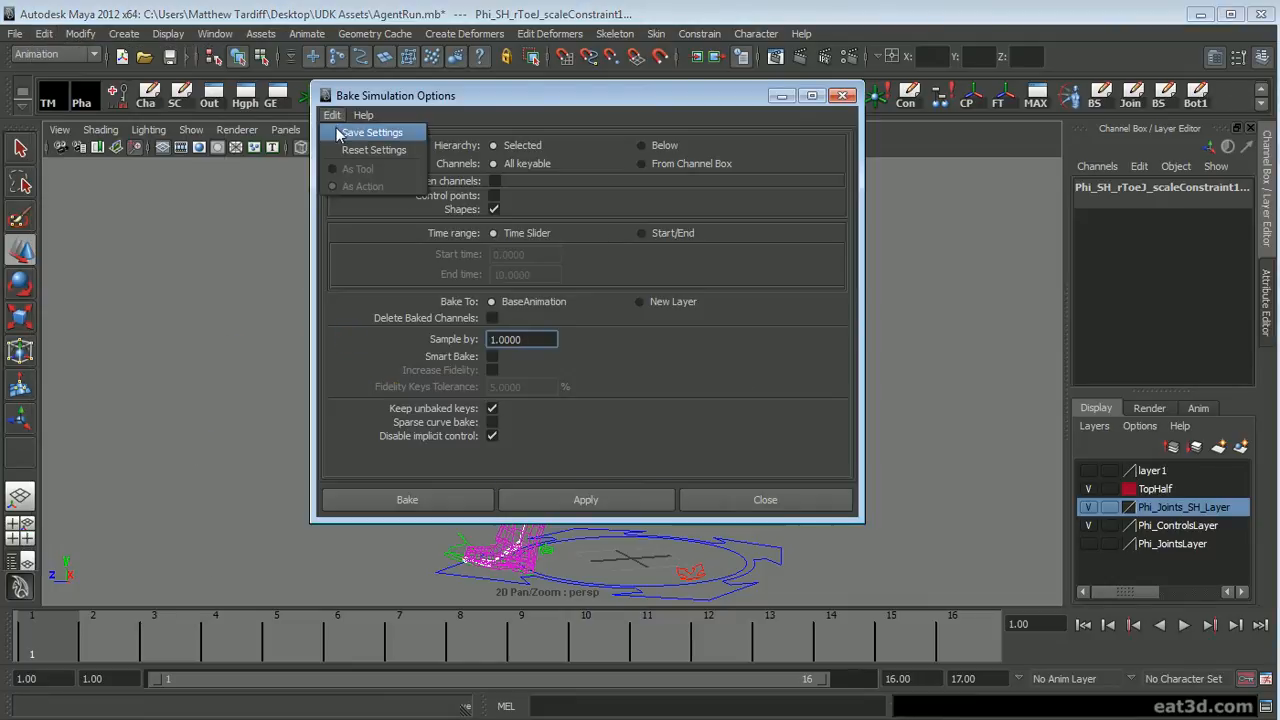
left_click(391, 151)
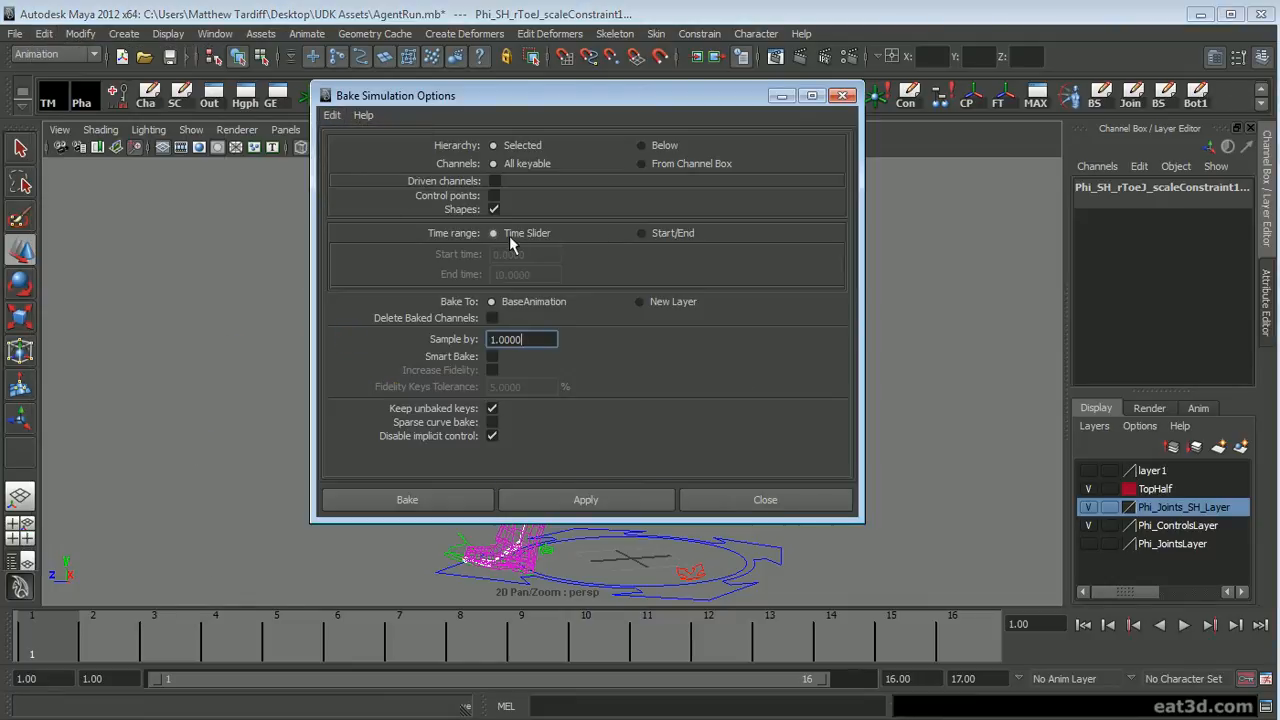
left_click(430, 503)
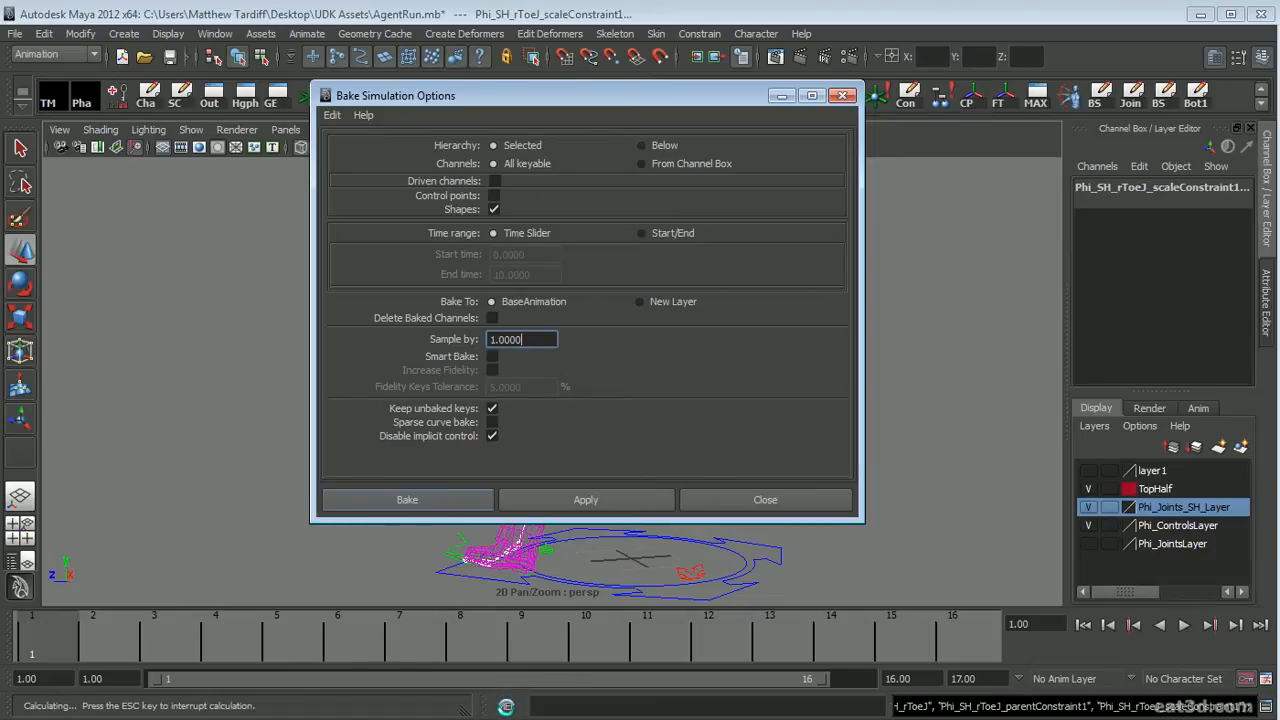
Step: Scrub the timeline to frame 3 and select individual root and spine joints to check their baked keys
left_click_drag(364, 632, 174, 634)
left_click(703, 364)
left_click(621, 360)
left_click(605, 330)
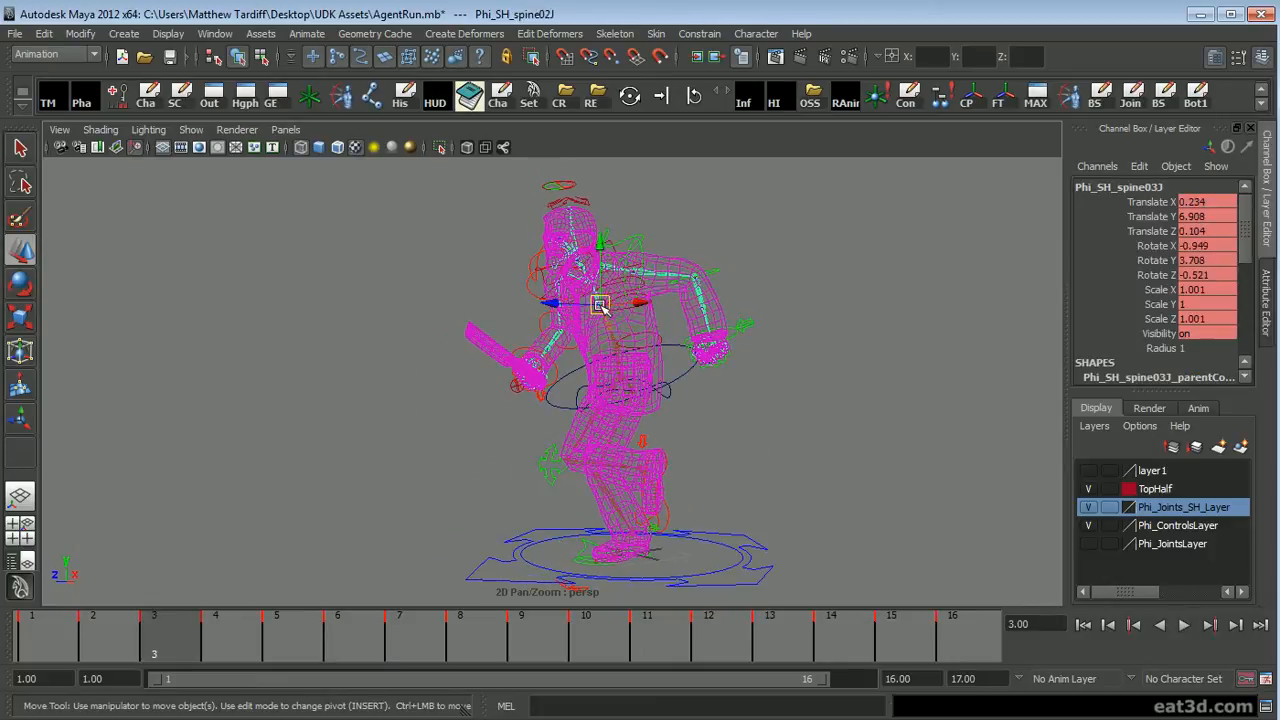
left_click(620, 370)
left_click(620, 370)
left_click(848, 446)
left_click(622, 357)
left_click(608, 328)
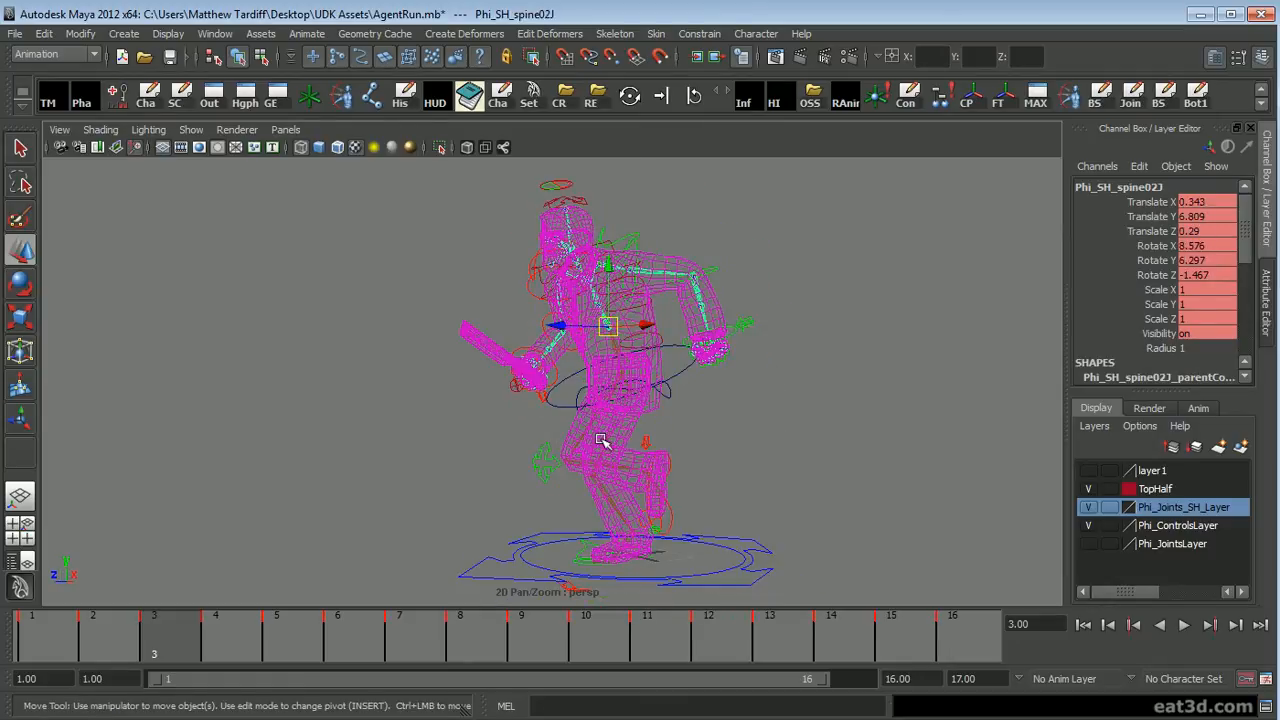
left_click(604, 292)
left_click(680, 393)
left_click(622, 376)
Step: Open the Hypergraph hierarchy and locate the selected Phi_SH_ROOTJ joint within the Phi rig
left_click_drag(626, 380, 740, 413, "alt")
scroll(680, 370, "up", 3)
left_click_drag(670, 390, 651, 451, "alt")
left_click(245, 95)
left_click(795, 364)
left_click_drag(257, 391, 300, 330, "alt")
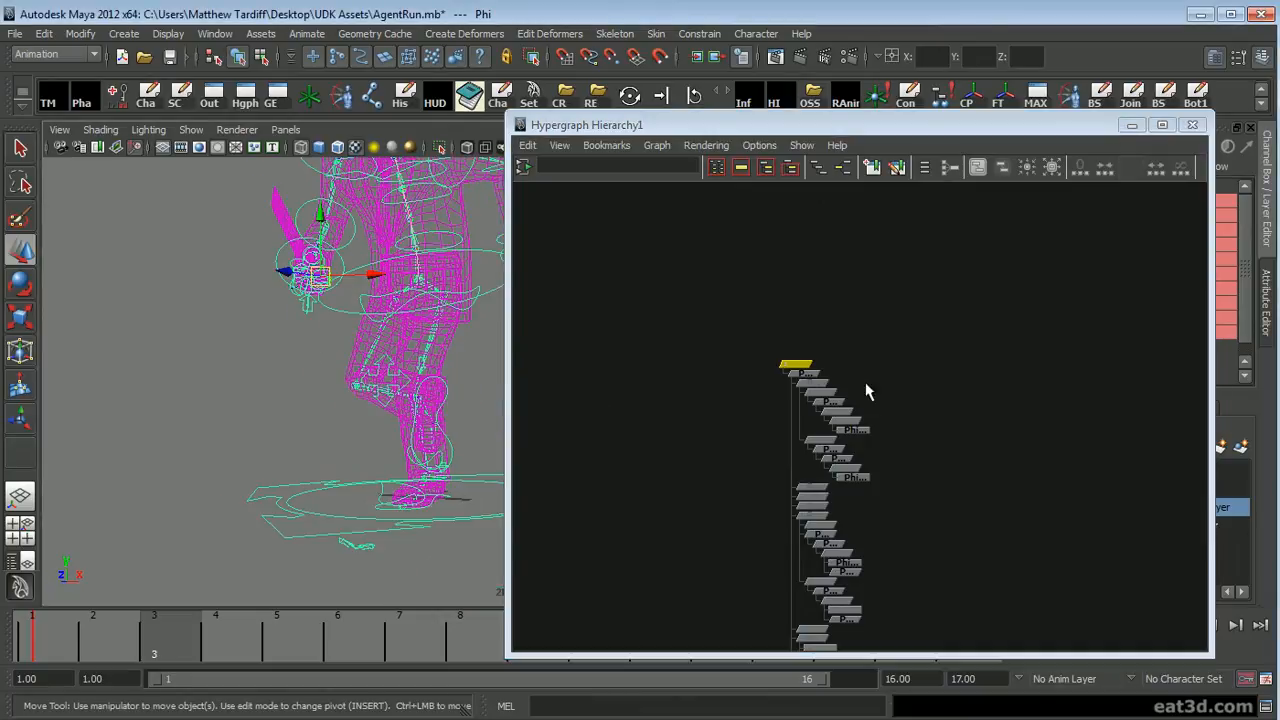
right_click_drag(867, 391, 677, 451, "alt")
middle_click_drag(889, 558, 881, 447, "alt")
middle_click_drag(431, 315, 430, 370, "alt")
left_click(407, 346)
key("f")
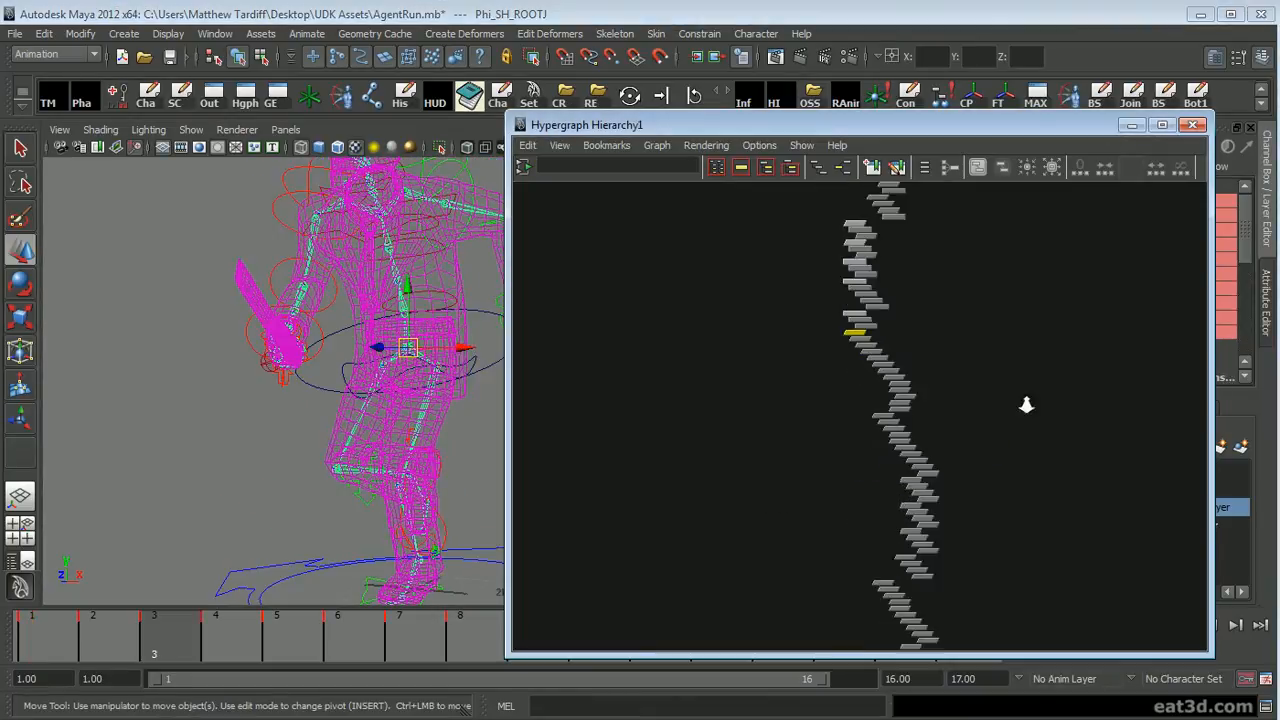
Step: Unparent Phi_SH_ROOTJ from the rig group in the Hypergraph and frame the separated joint hierarchy
scroll(833, 320, "up", 2)
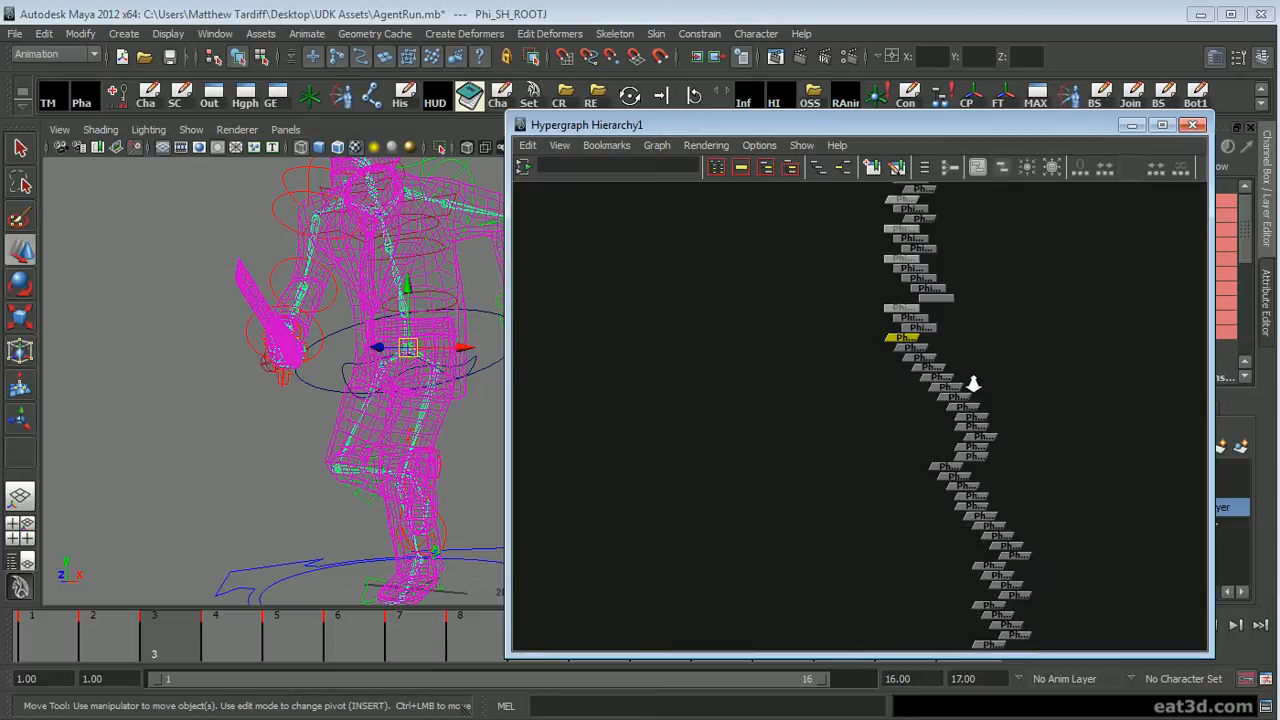
middle_click_drag(825, 404, 786, 419, "alt")
scroll(808, 389, "up", 2)
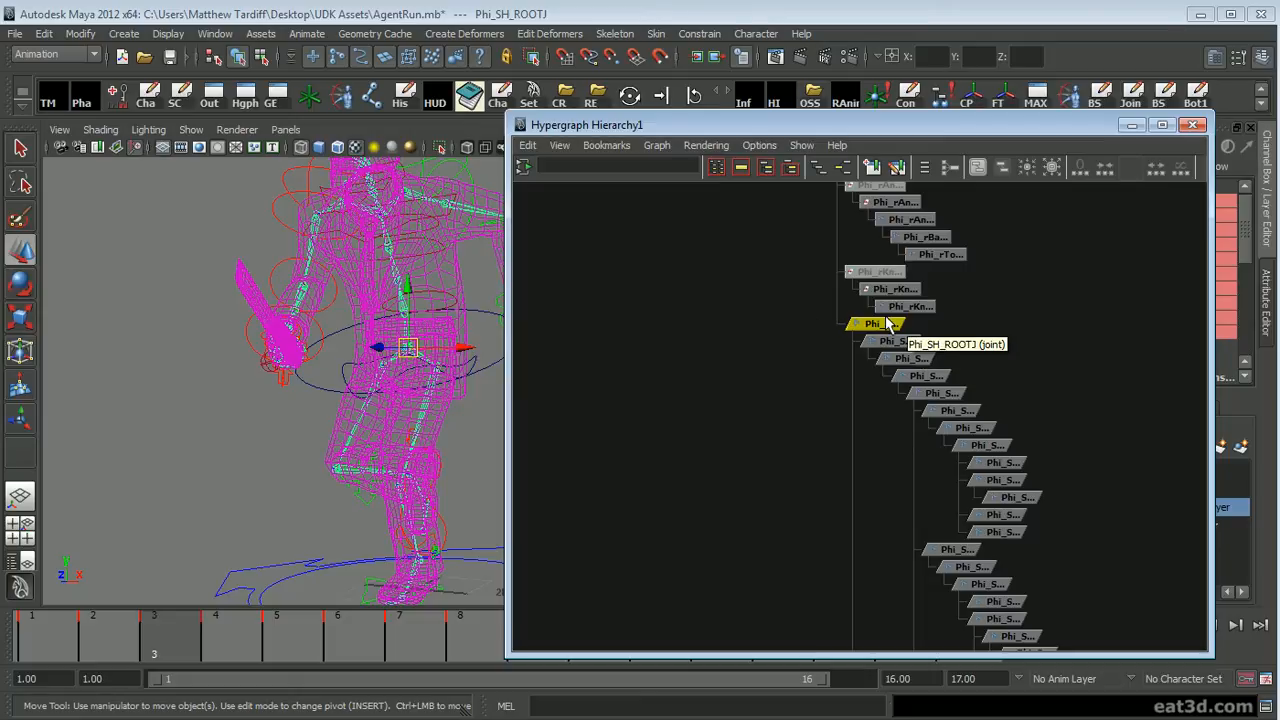
middle_click_drag(880, 324, 1075, 320)
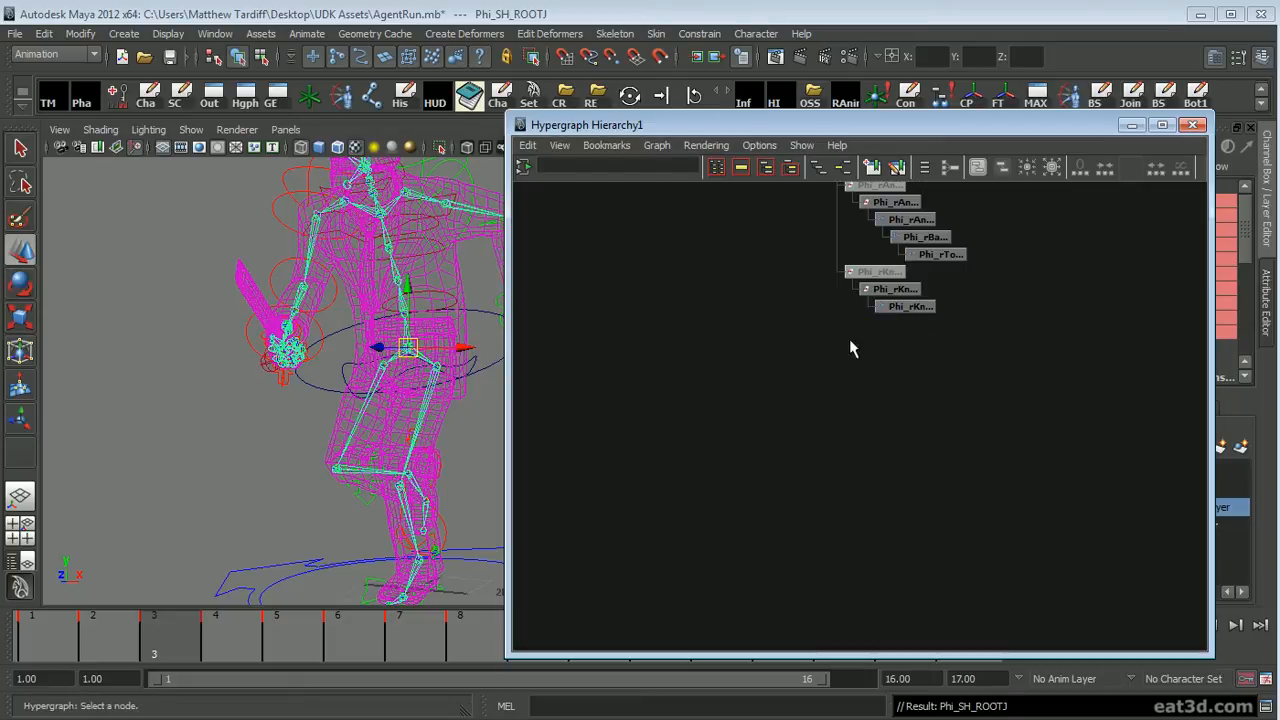
key("f")
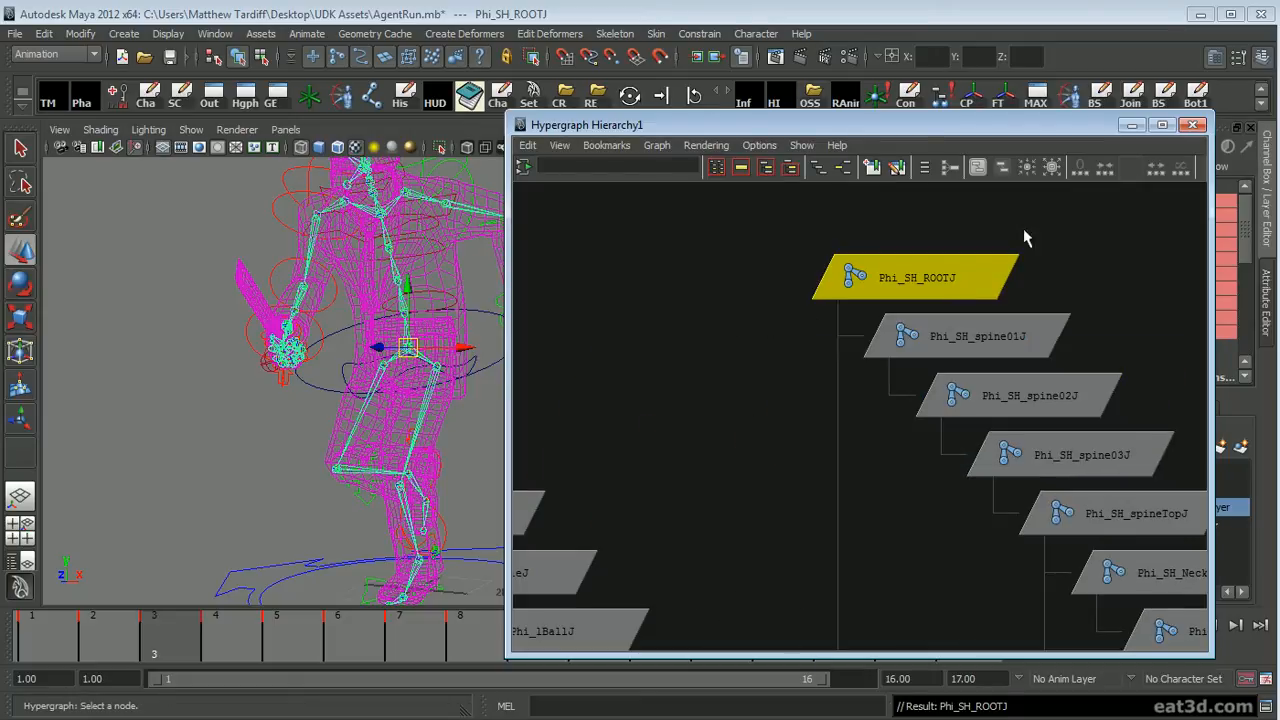
Step: Delete the Phi rig group in the Hypergraph and select the separated Phi_SH_ROOTJ joint
key("a")
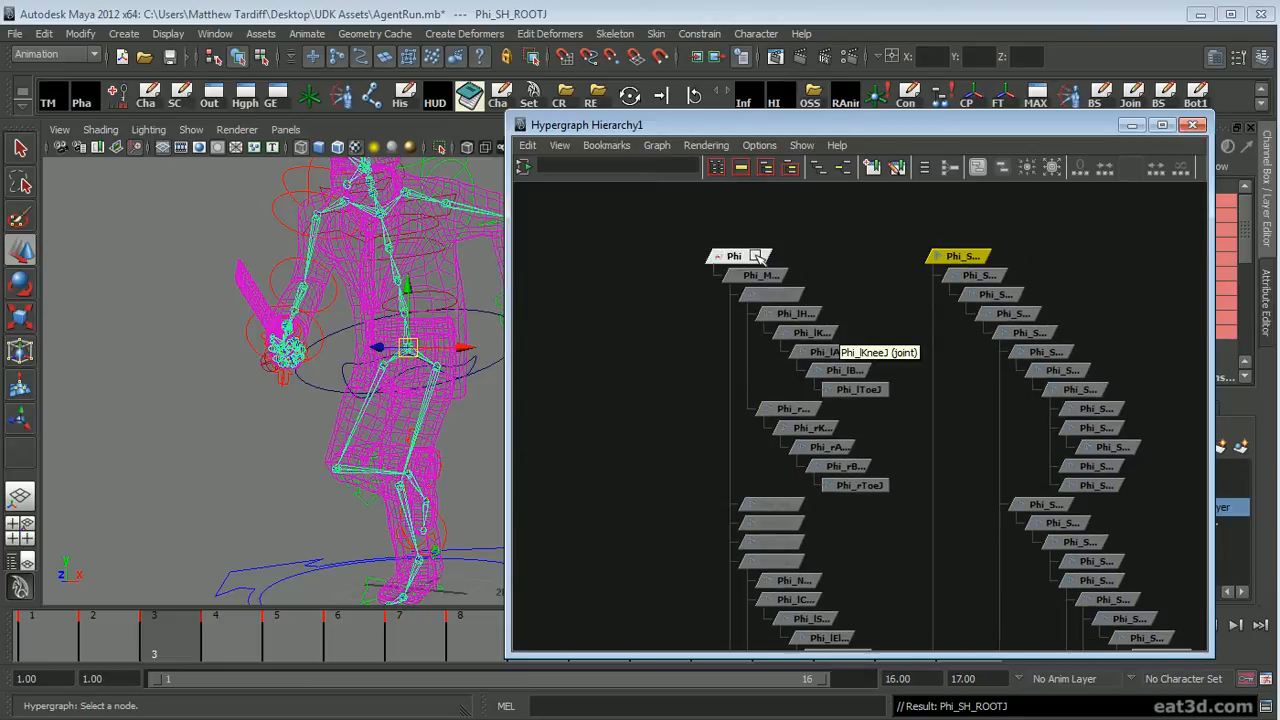
left_click(757, 257)
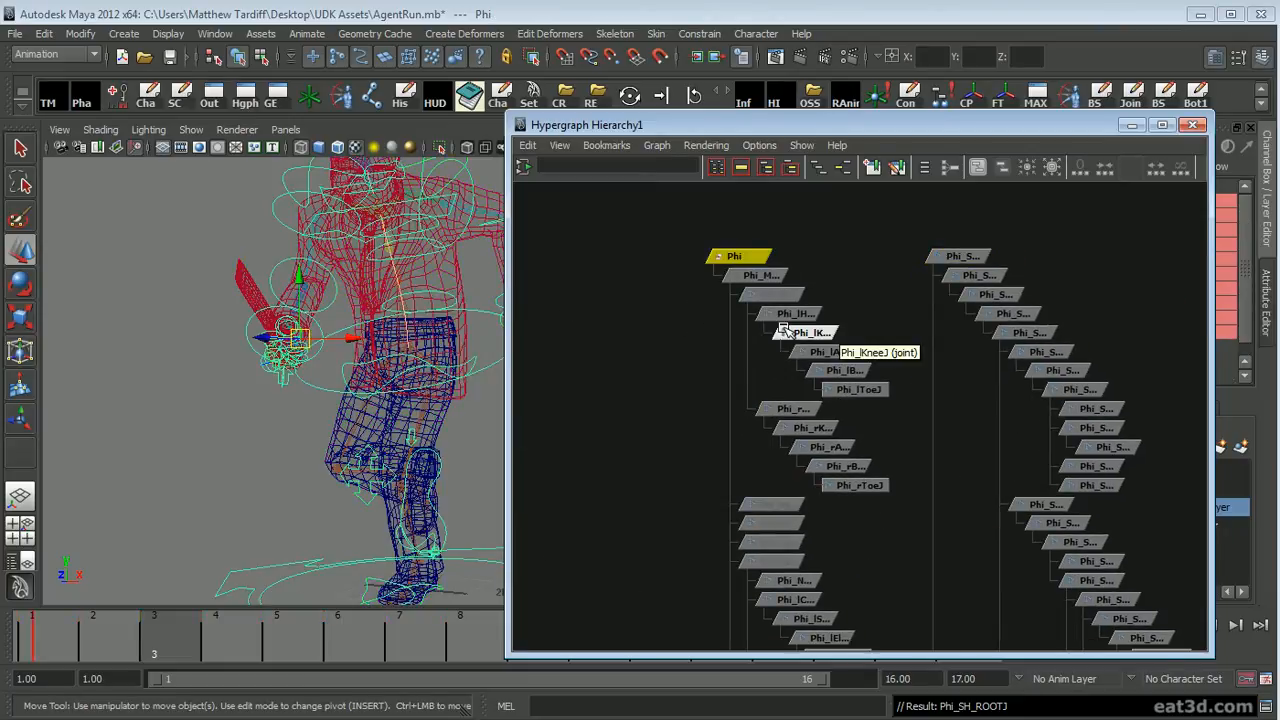
key("Delete")
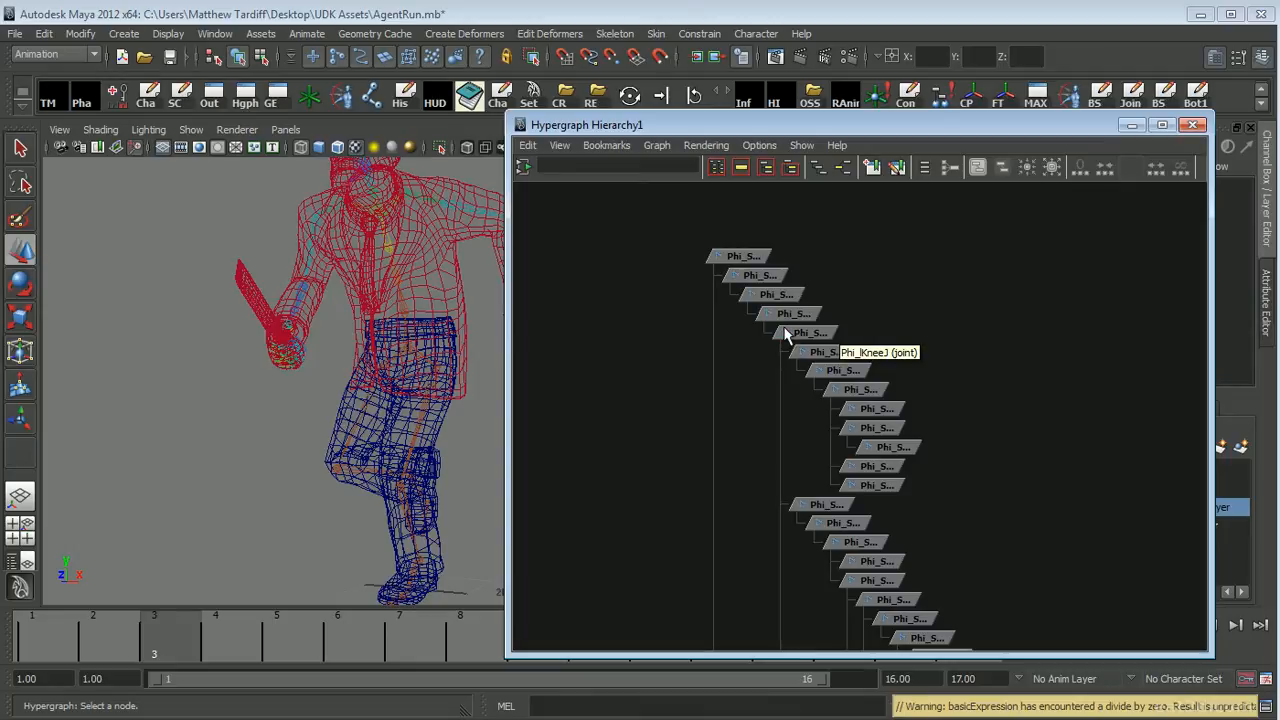
left_click(743, 257)
left_click(1193, 125)
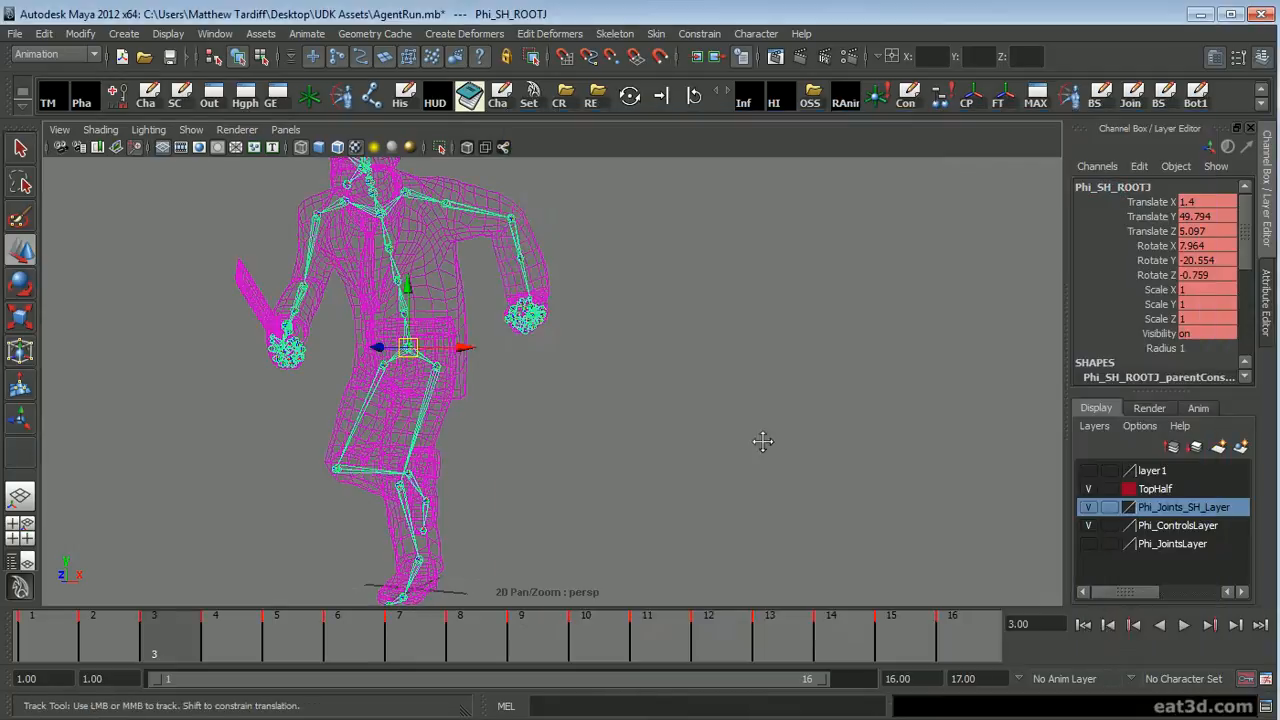
Step: Play back the run animation on the separated skeleton and inspect the character's motion from several angles
key("alt+v")
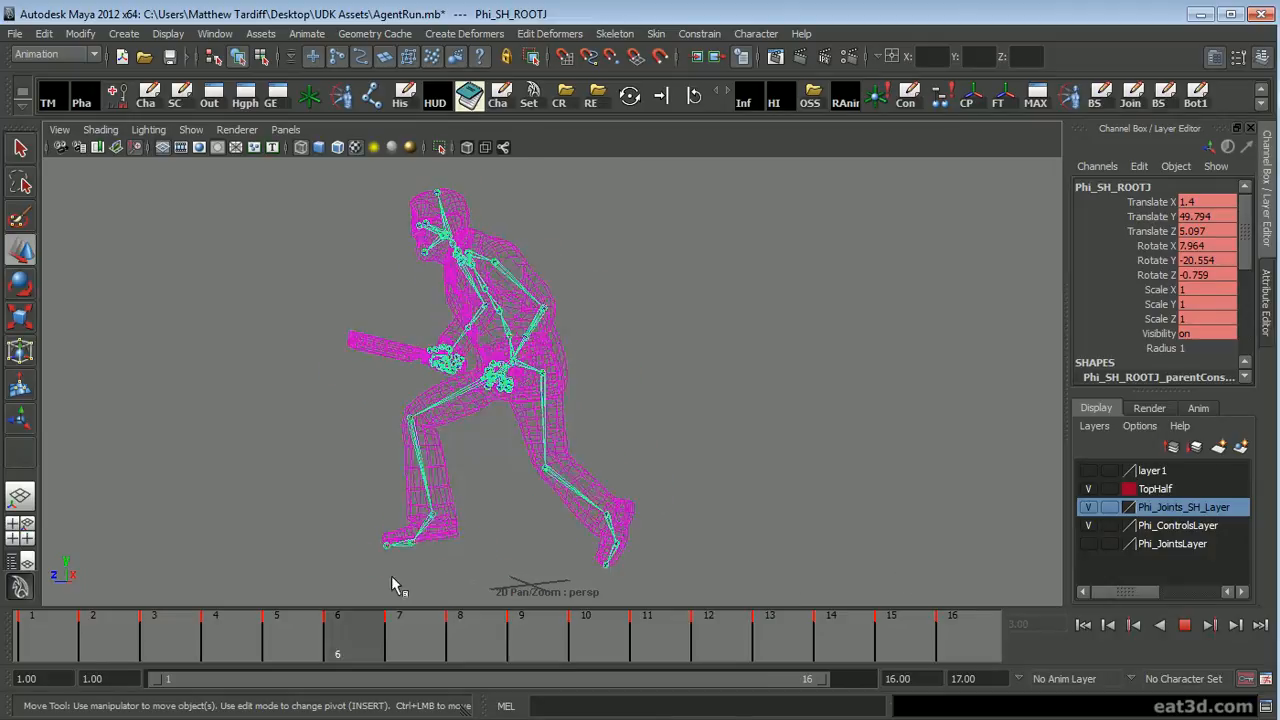
key("alt+v")
key("alt+shift+v")
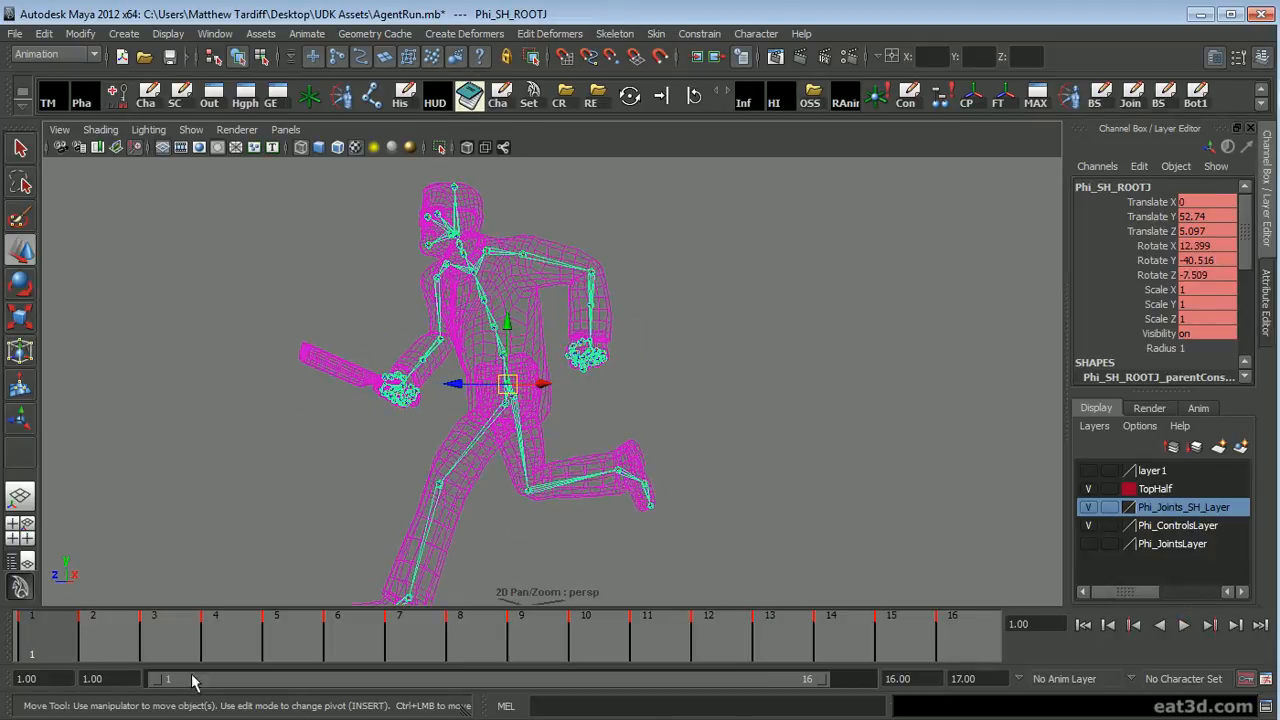
key("alt+v")
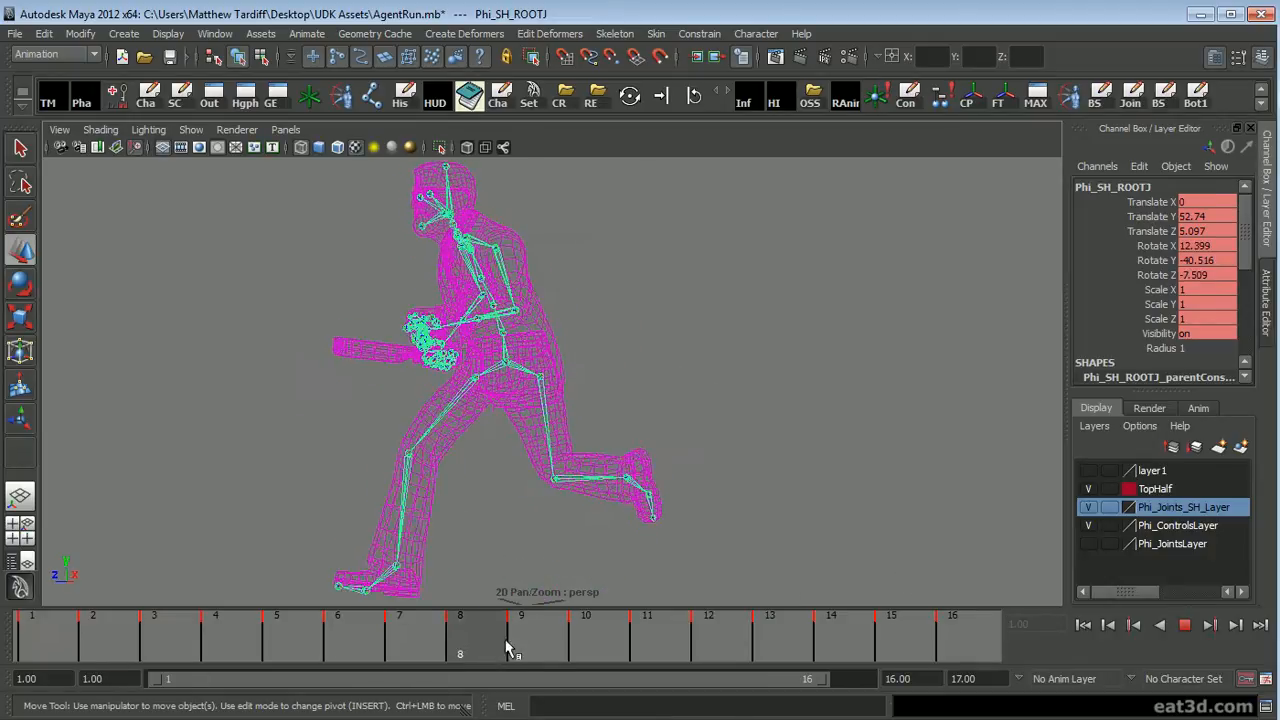
left_click(1184, 625)
left_click_drag(630, 396, 683, 391, "alt")
middle_click_drag(683, 391, 731, 388, "alt")
right_click_drag(731, 388, 772, 410, "alt")
left_click(773, 410)
left_click_drag(773, 410, 596, 375, "alt")
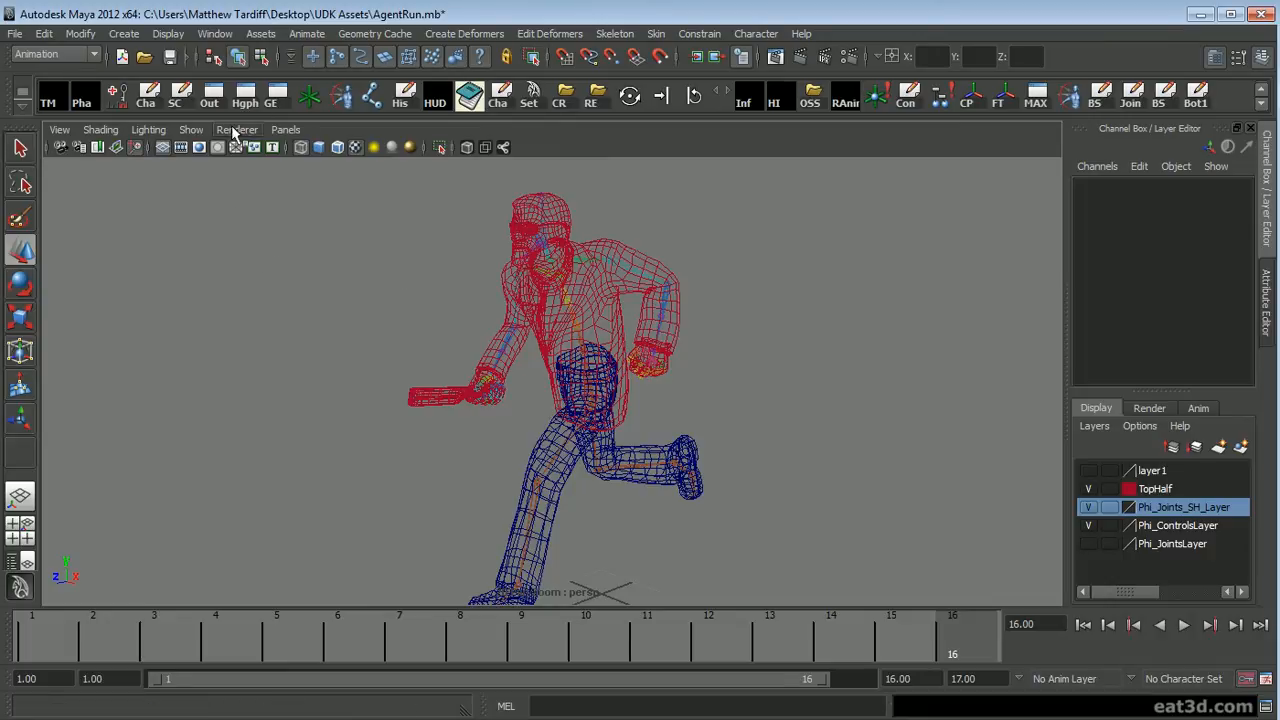
Step: Optimize the scene size with all removal options enabled to clear empty, unused, unknown and duplicate nodes
left_click(44, 33)
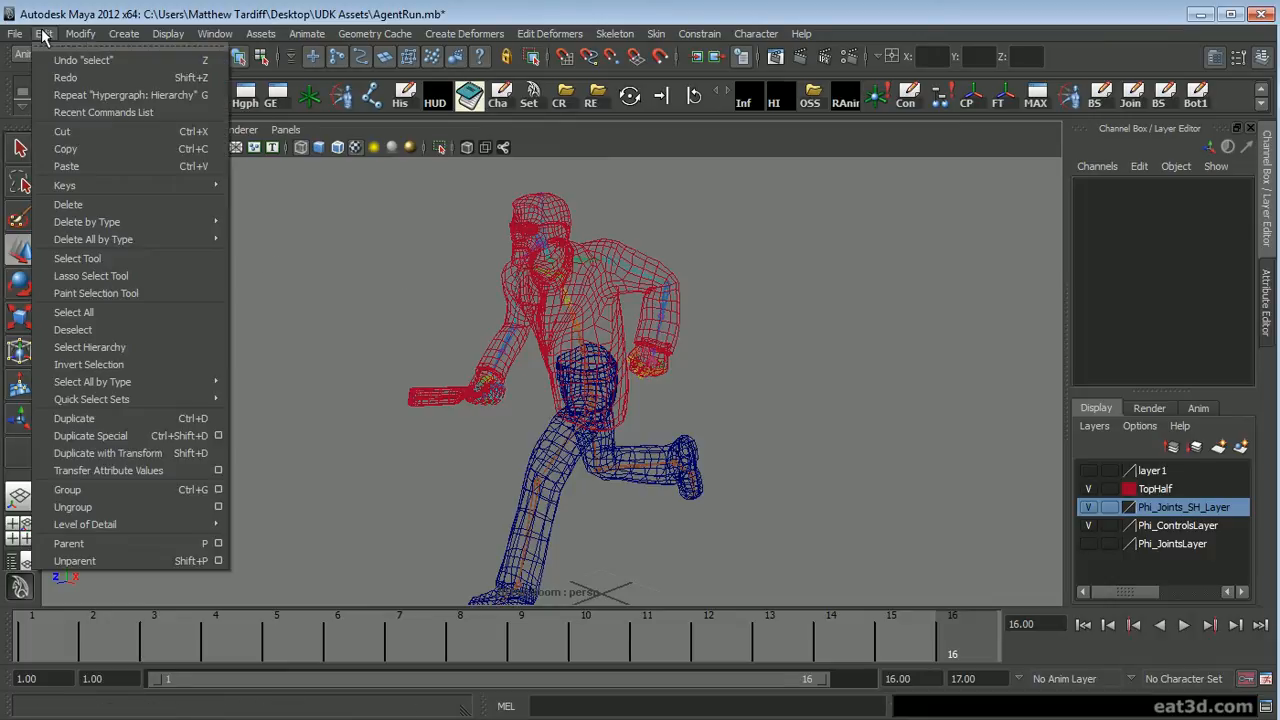
mouse_move(15, 40)
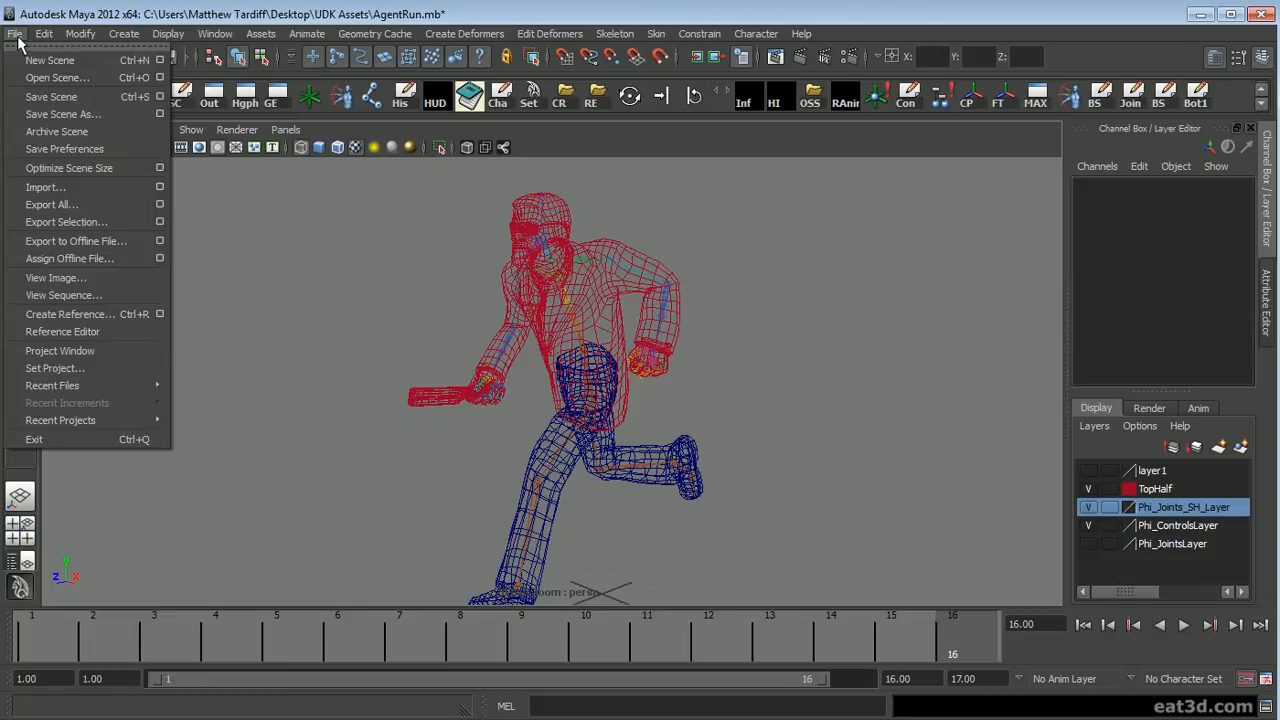
left_click(160, 168)
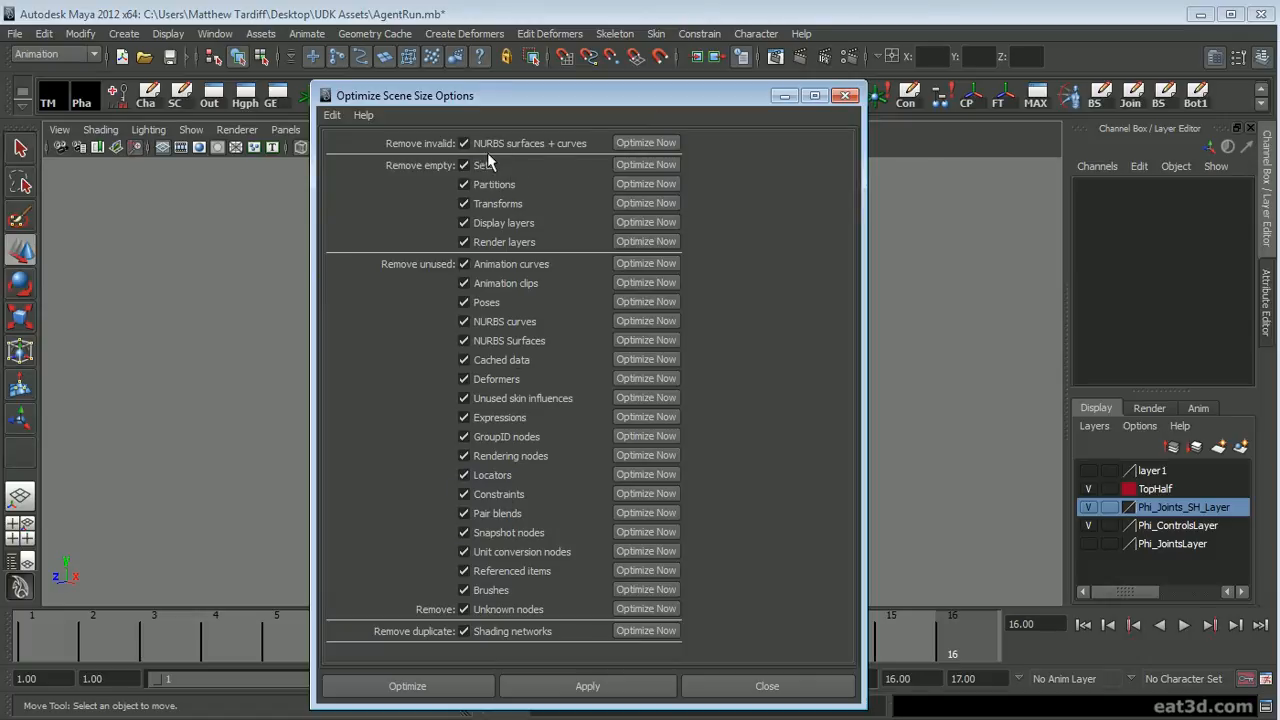
left_click(445, 690)
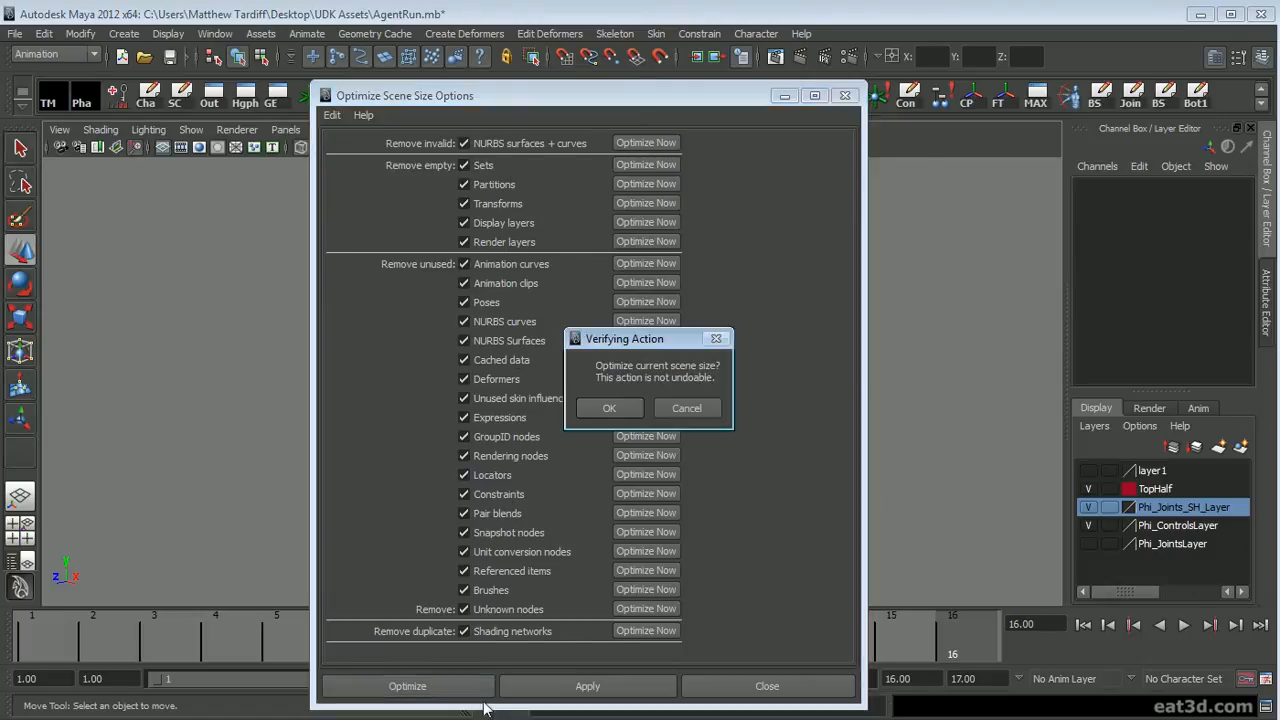
left_click(612, 408)
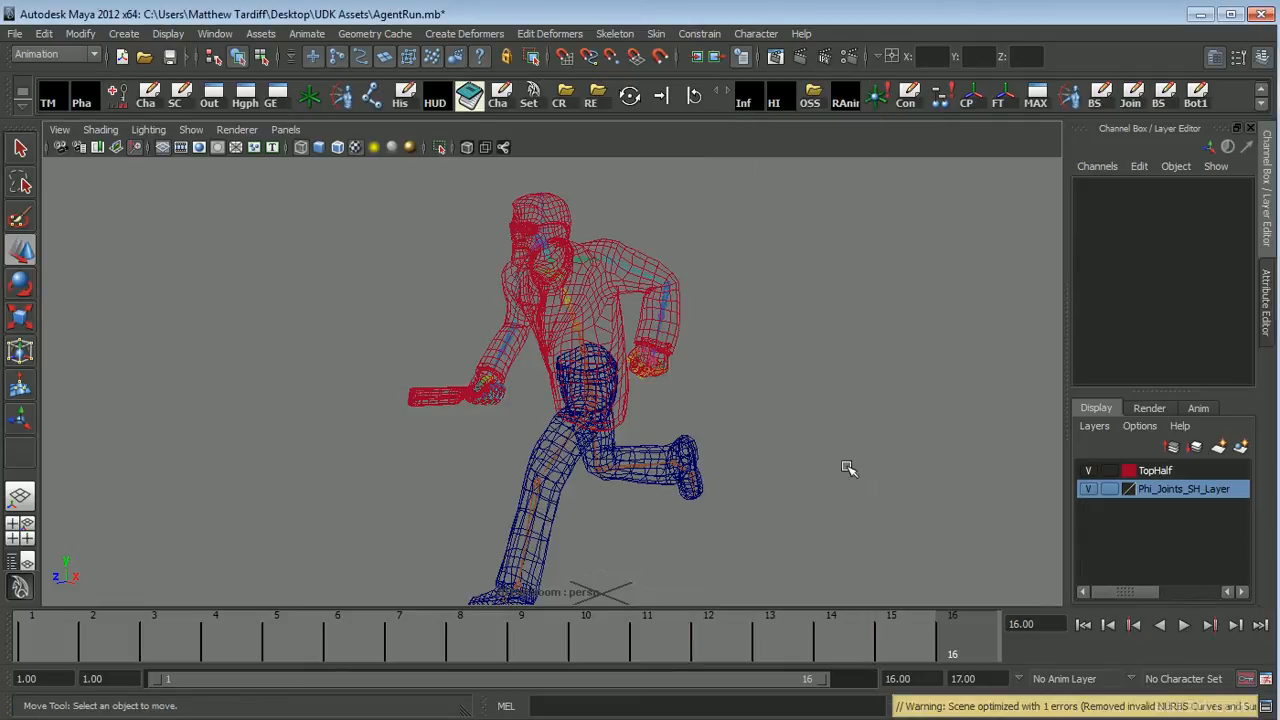
Step: Scrub through the timeline up to frame 16 to check the run animation in the optimized scene
mouse_move(848, 468)
left_mouse_down("alt")
mouse_move(860, 466)
mouse_move(840, 449)
mouse_move(806, 466)
mouse_move(900, 465)
mouse_move(870, 466)
left_mouse_up("alt")
middle_click_drag(1165, 478, 960, 520)
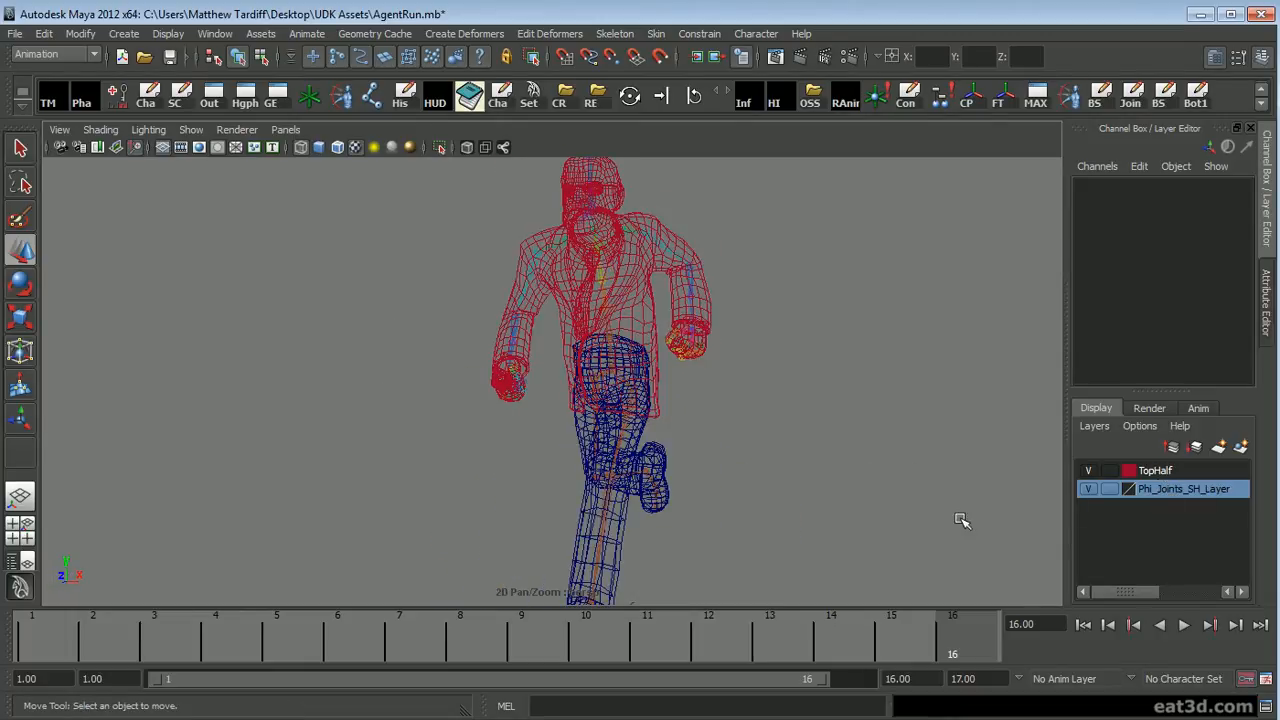
left_click_drag(857, 486, 458, 546, "alt")
left_click(80, 642)
left_click_drag(80, 642, 975, 670)
left_click_drag(718, 506, 640, 497, "alt")
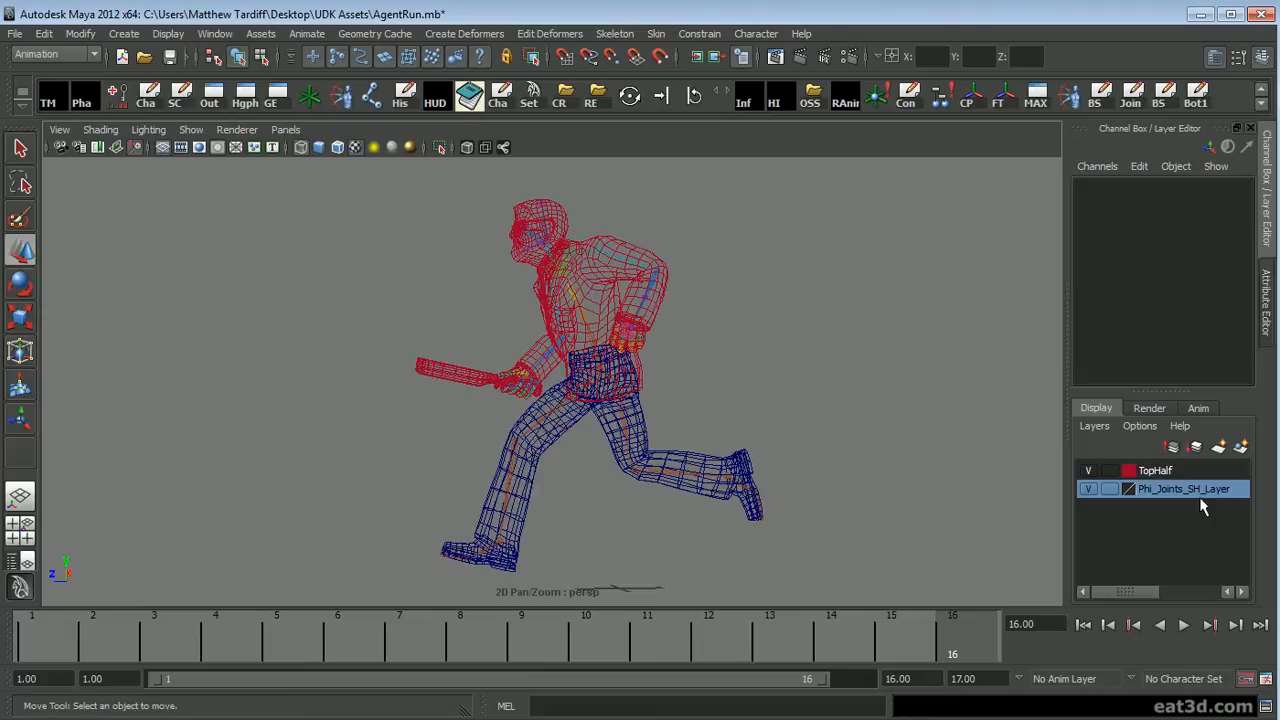
Step: Delete the TopHalf and Phi_Joints_SH_Layer display layers
left_click(1188, 472)
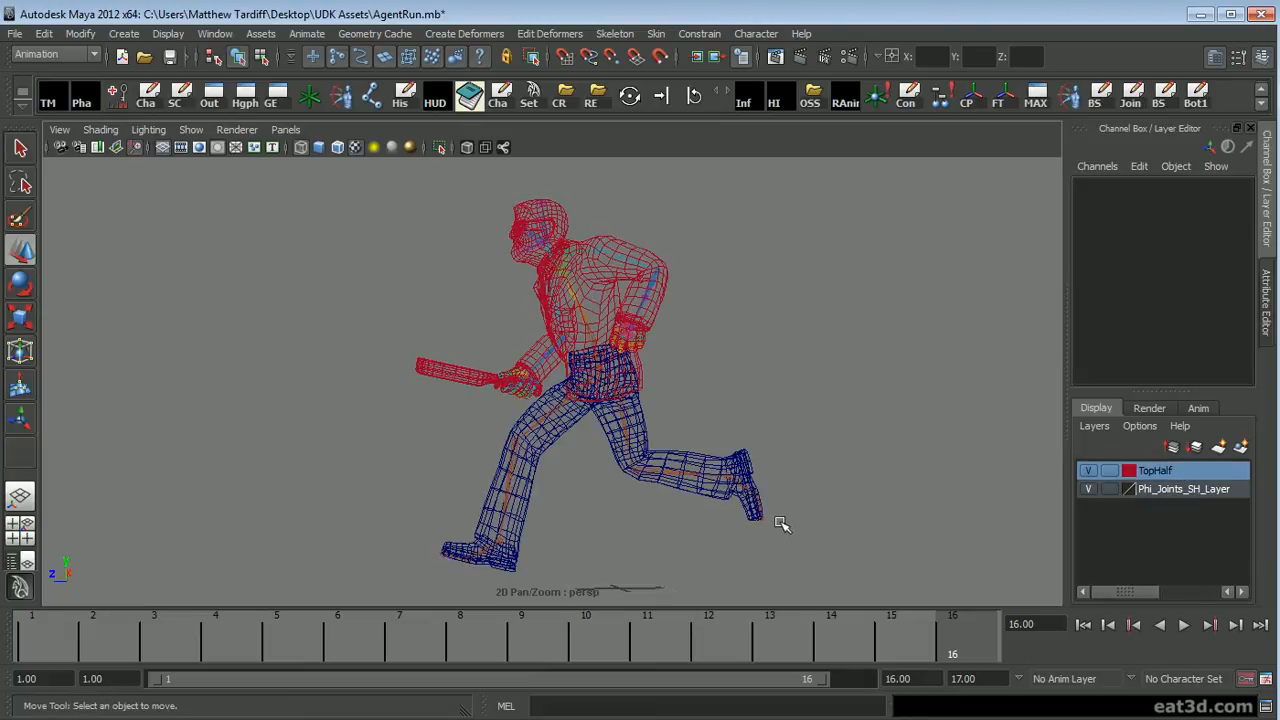
left_click(1100, 428)
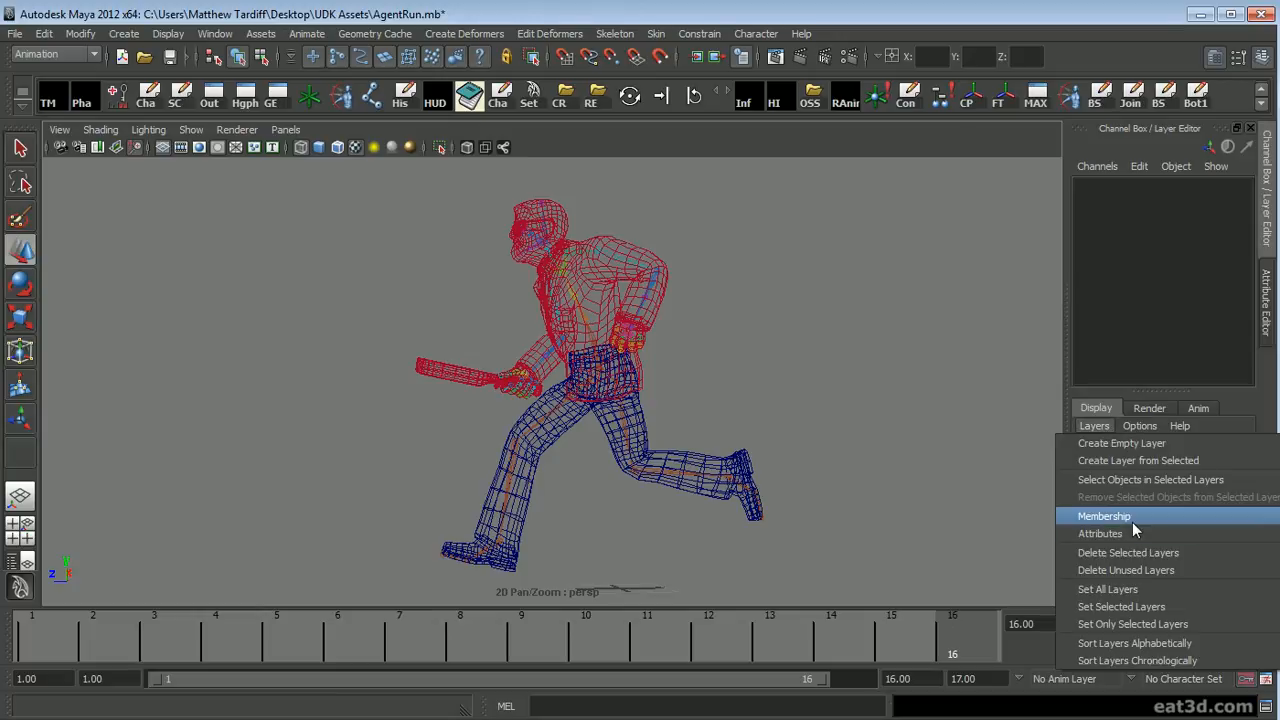
left_click(1139, 553)
Step: Play back the run cycle and preview it as a playblast to review the character's motion
left_click_drag(684, 386, 744, 400, "alt")
left_click_drag(330, 312, 310, 290, "alt")
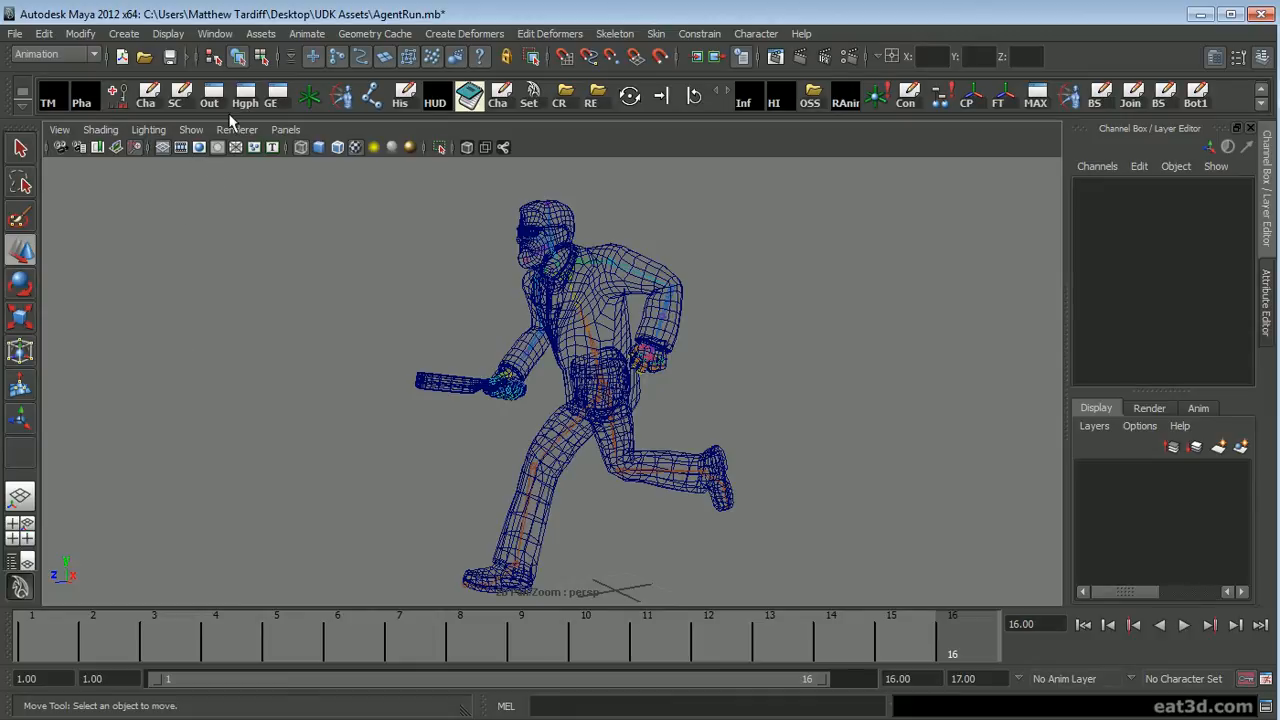
left_click(1183, 625)
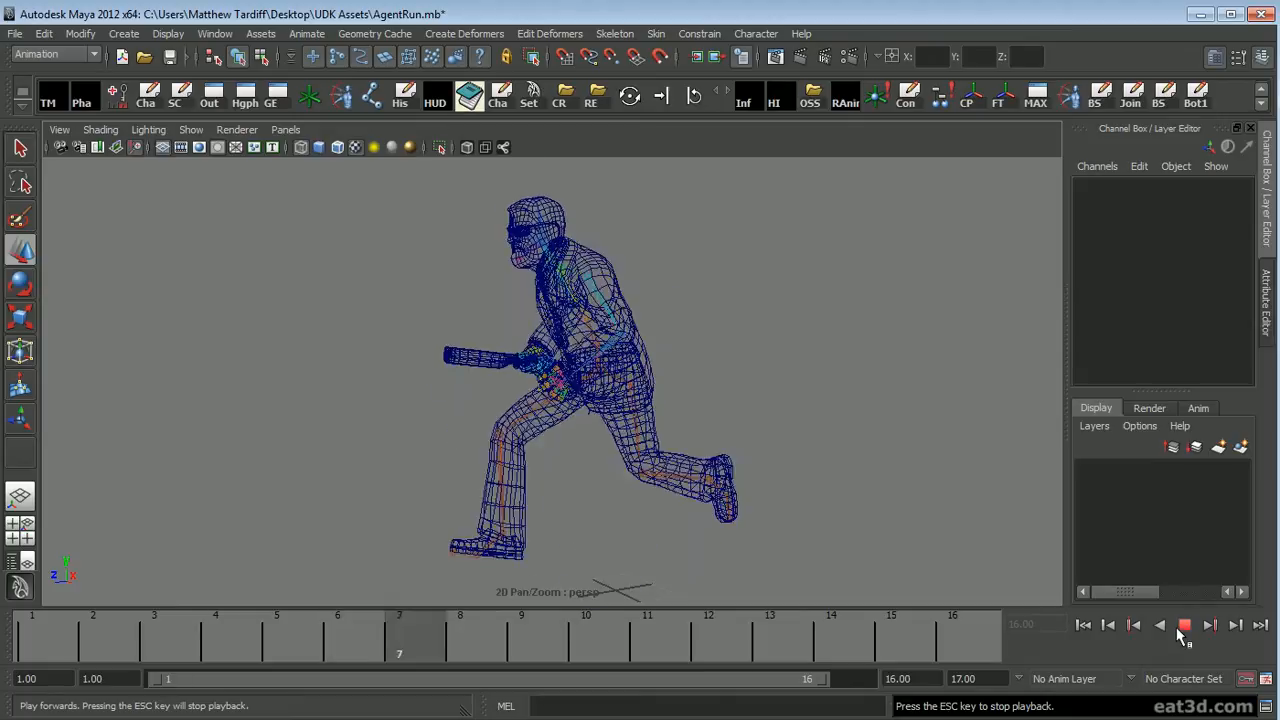
left_click(1180, 626)
right_click(465, 665)
left_click(500, 663)
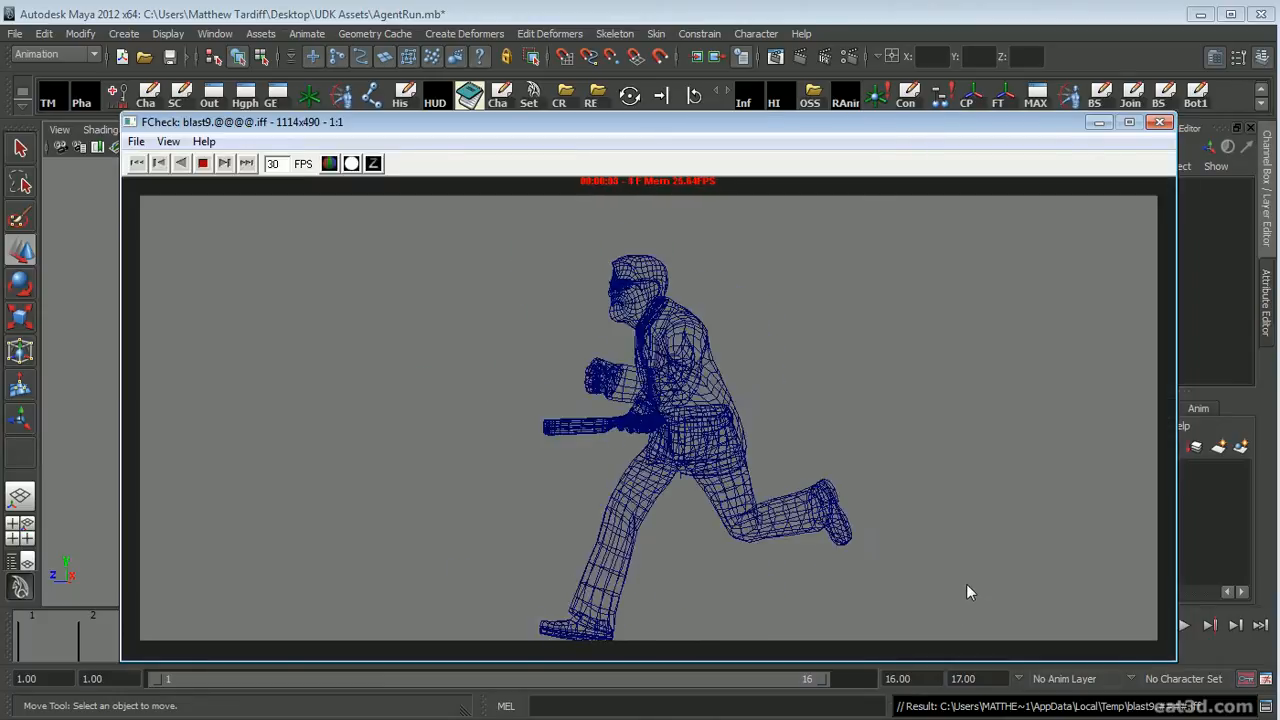
left_click(1159, 122)
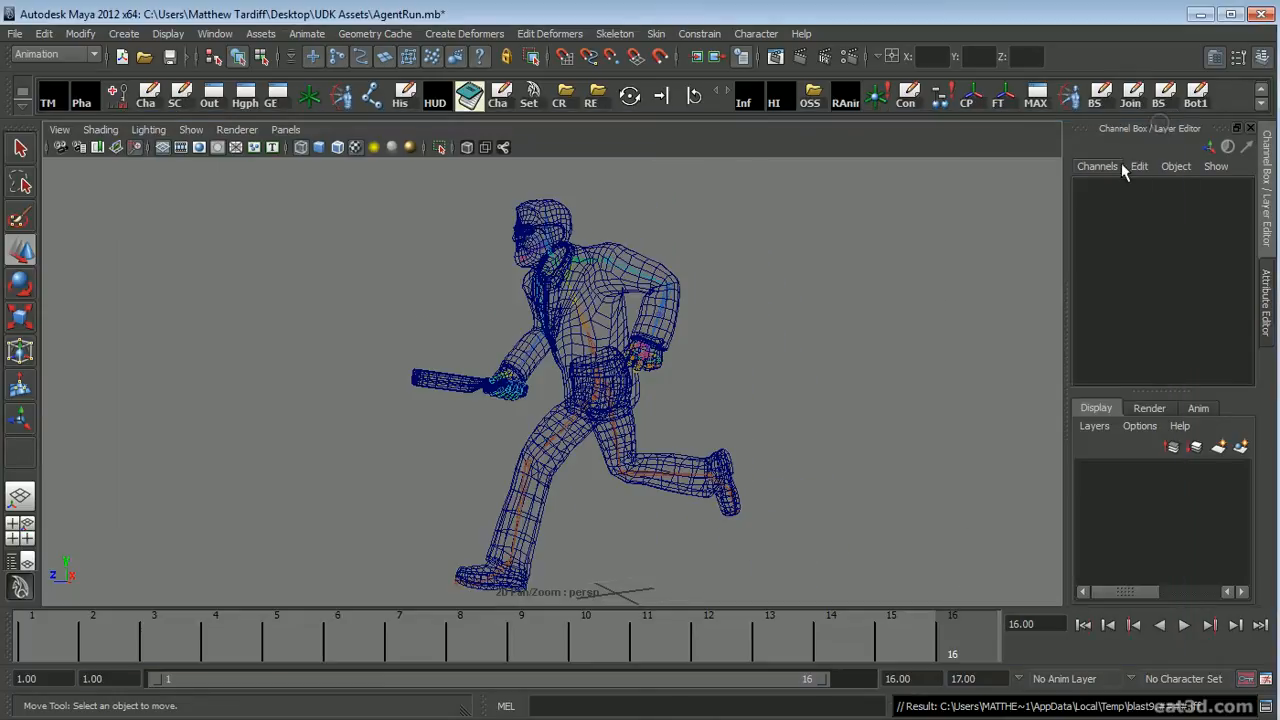
Step: Delete the poseLibCaptureCamera from the scene using the Outliner
left_click(209, 95)
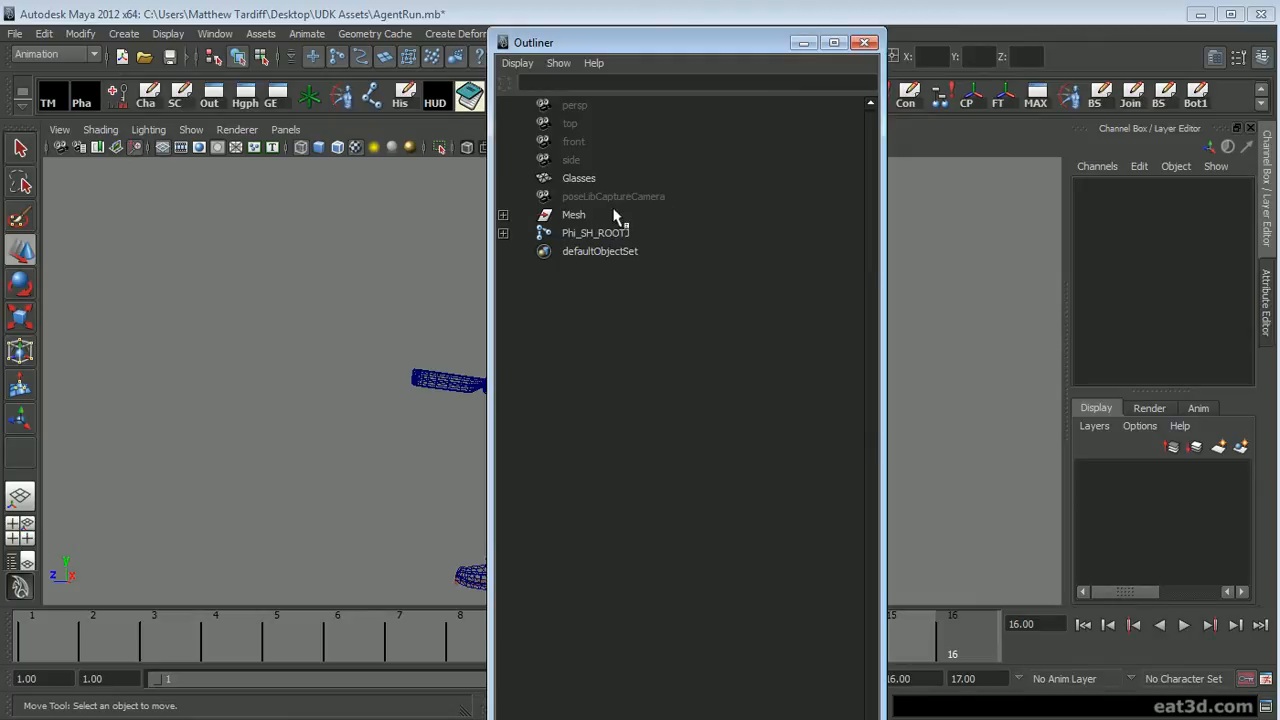
left_click(635, 197)
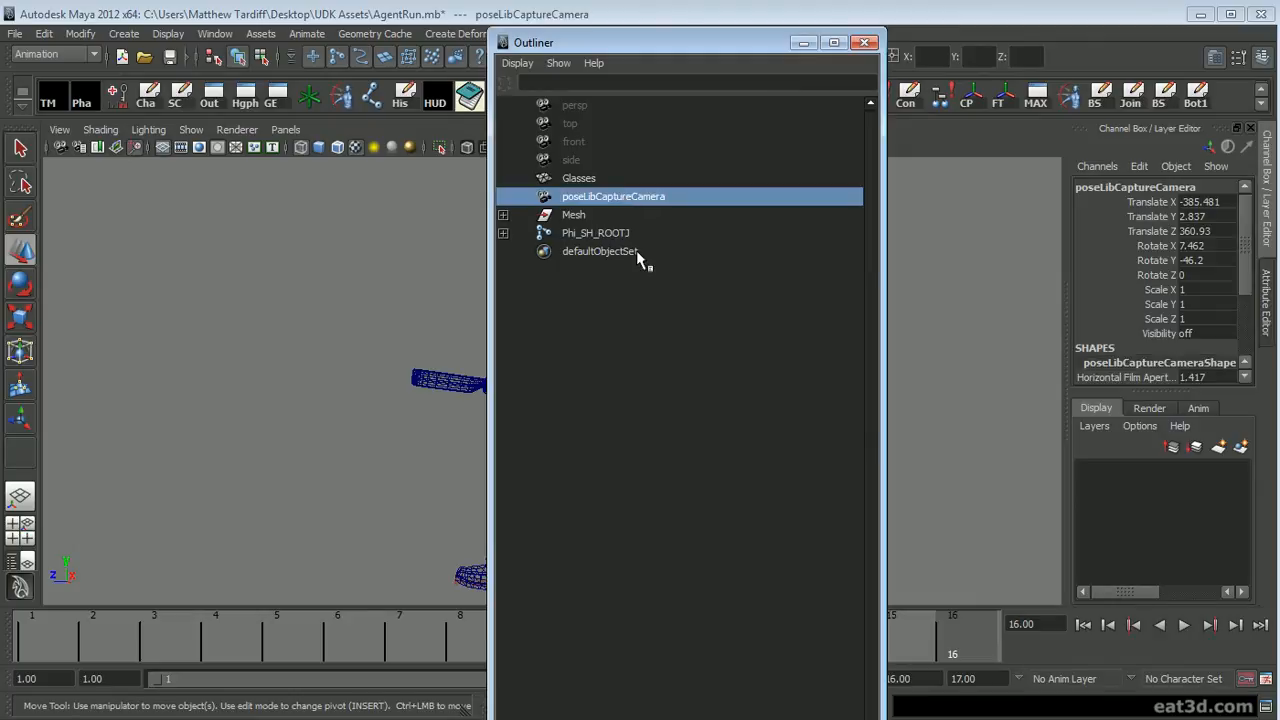
key("Delete")
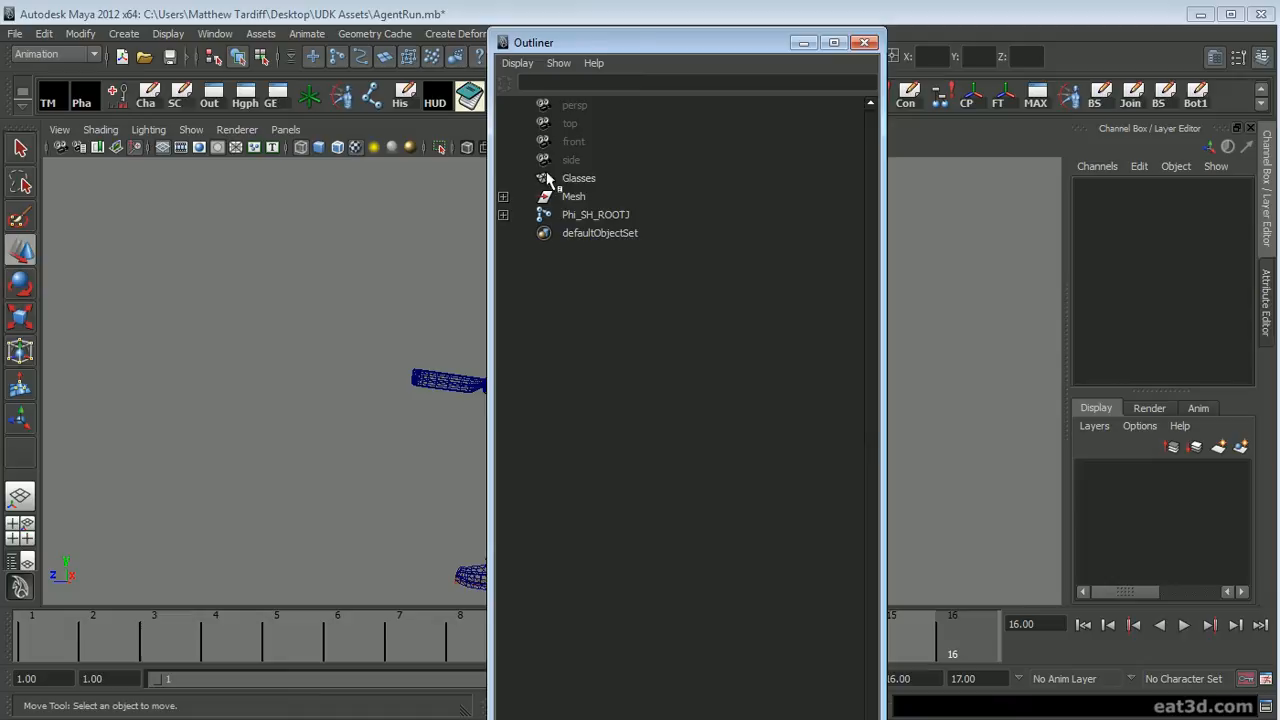
left_click(864, 42)
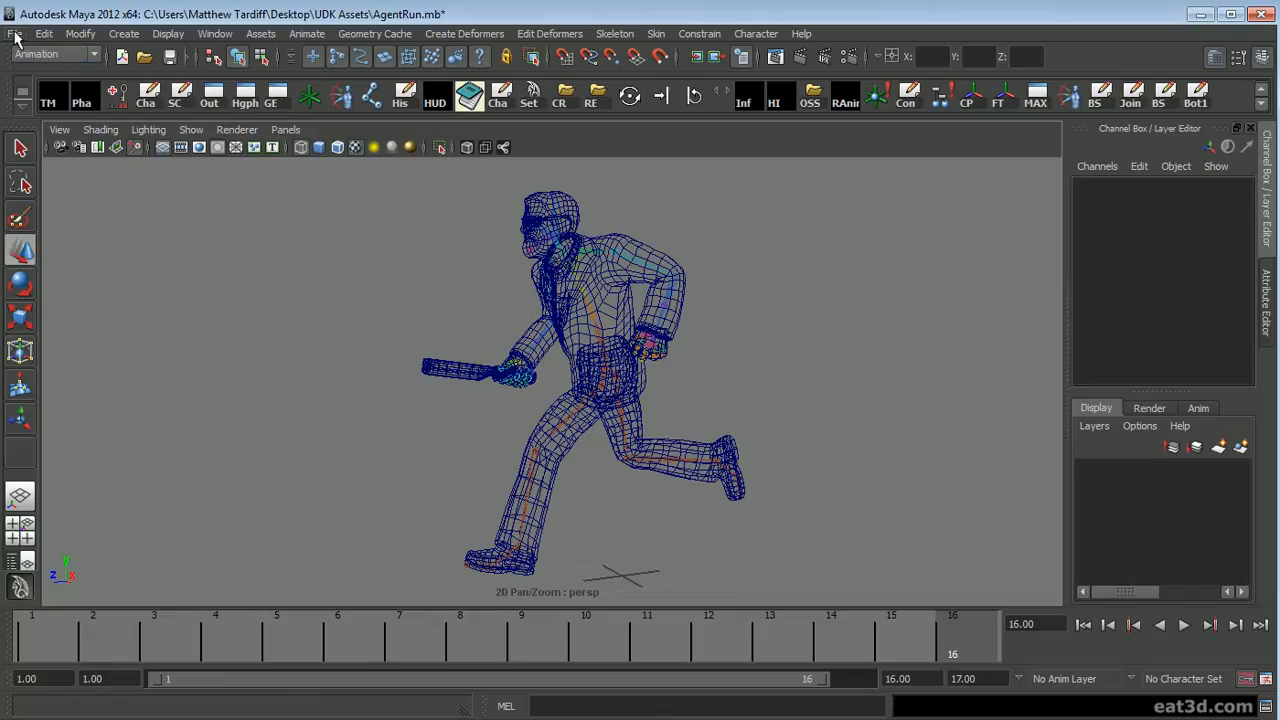
Step: Check the Export All settings and the available save types for Fbx without exporting the scene
left_click(15, 35)
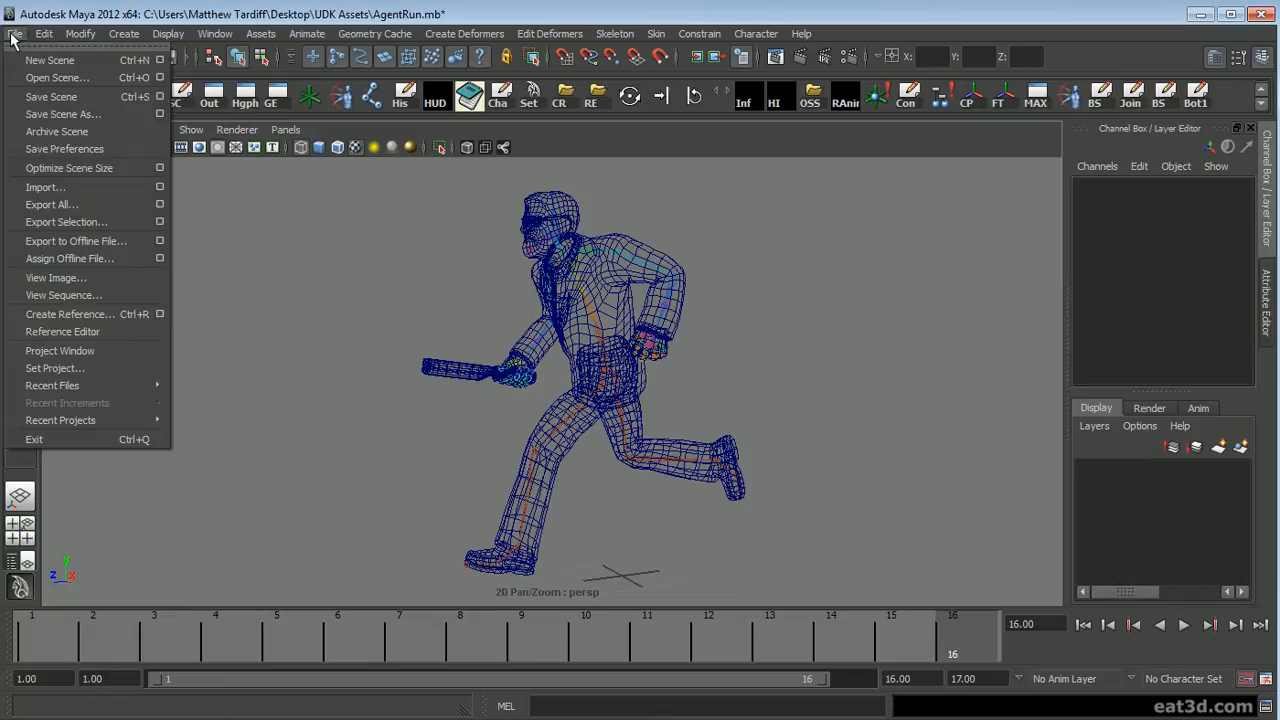
left_click(160, 204)
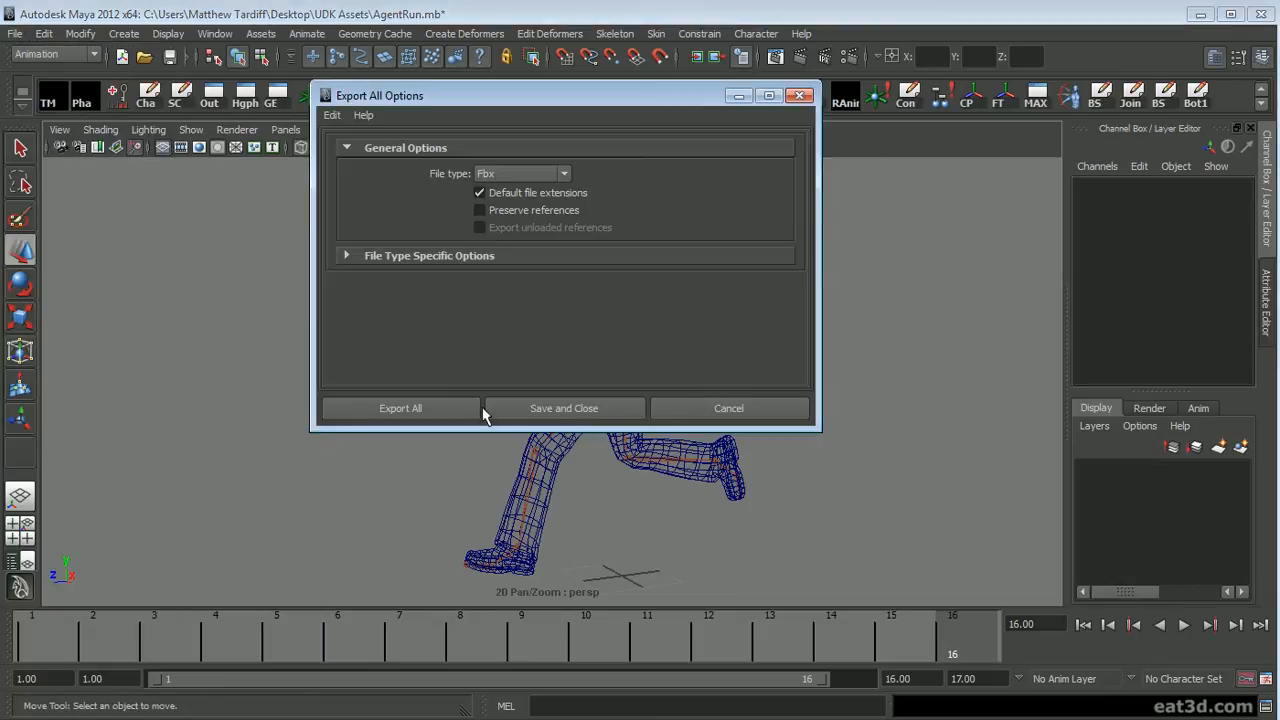
left_click(418, 406)
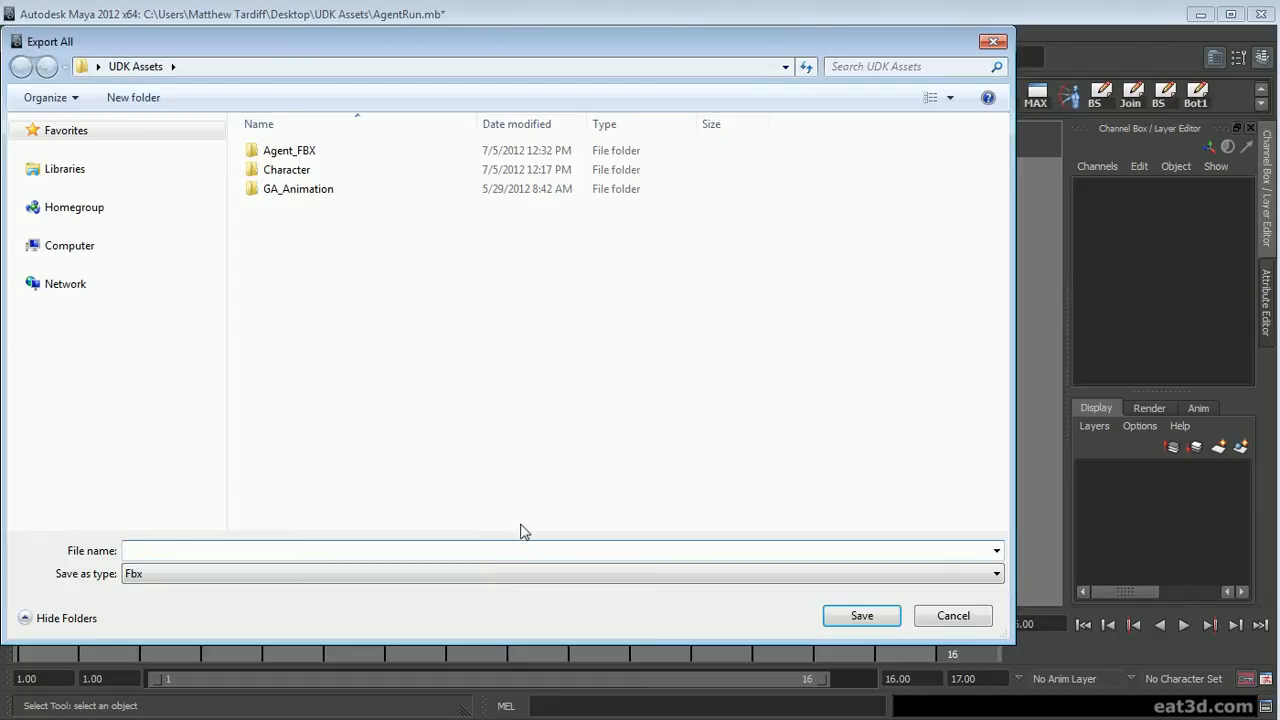
left_click(484, 577)
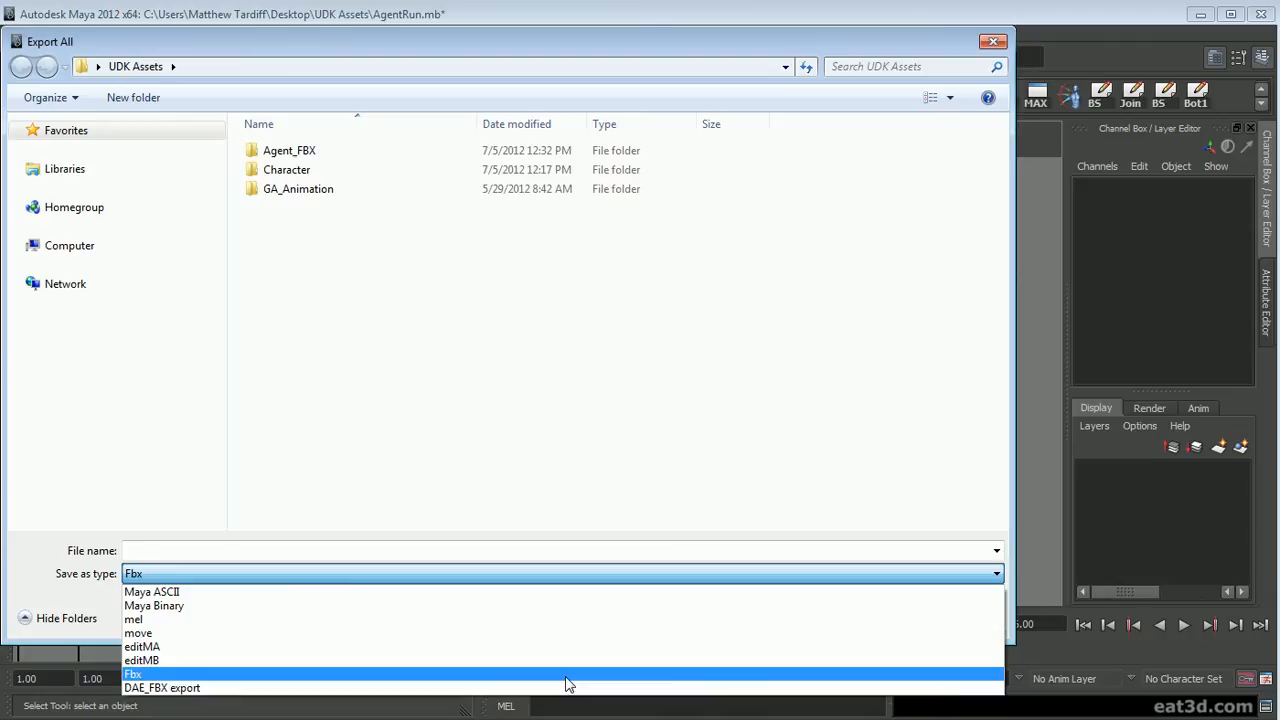
left_click(967, 500)
left_click(967, 617)
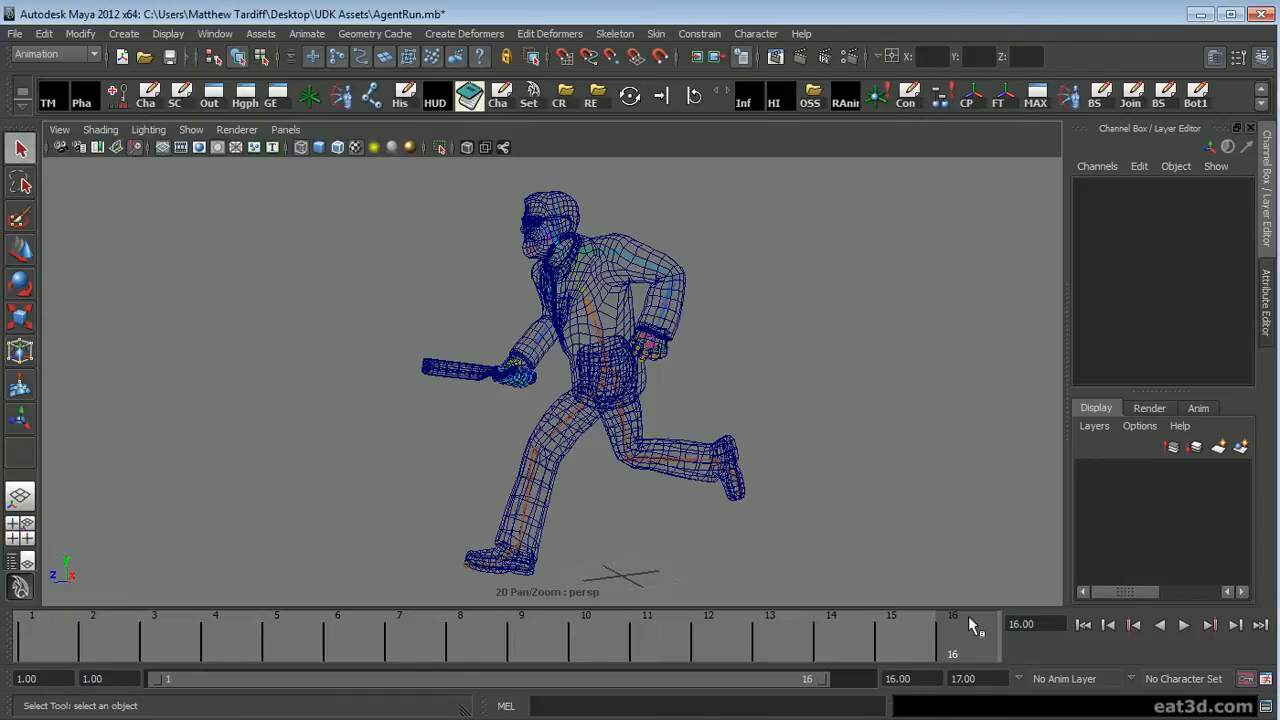
Step: Check in the Plug-in Manager whether fbxmaya.mll is set to Loaded and Auto load
left_click(248, 95)
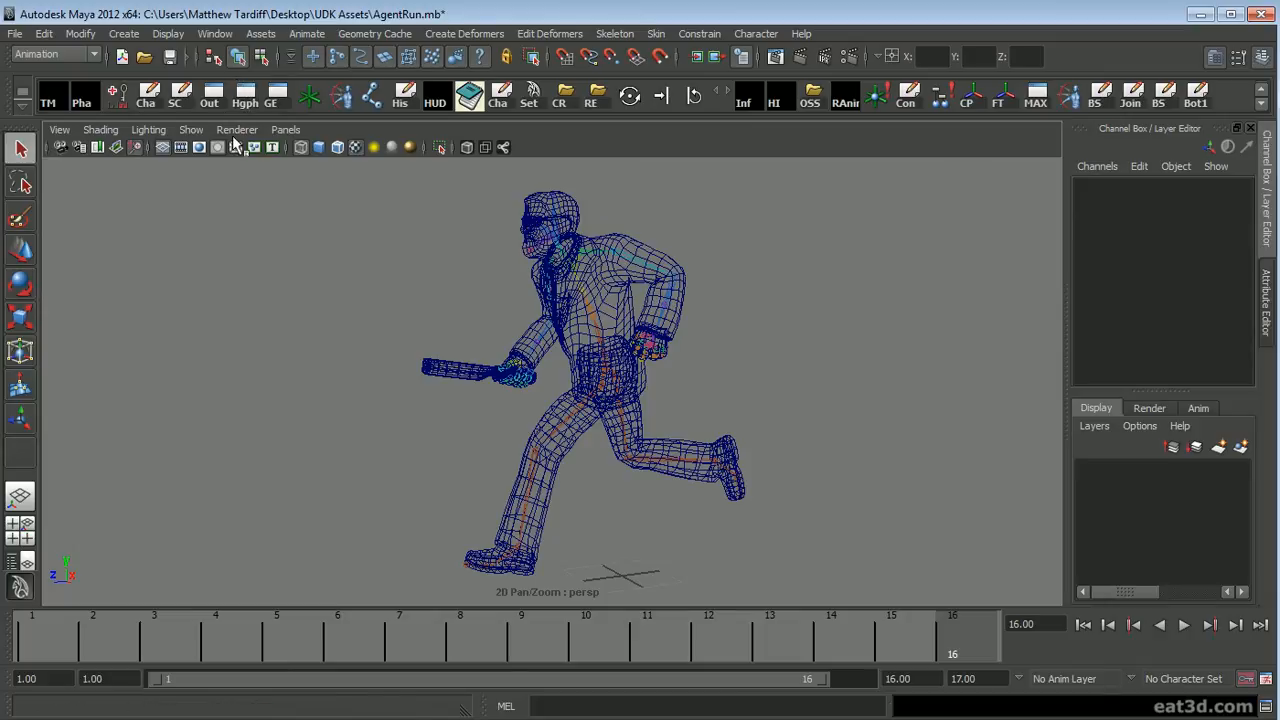
left_click(216, 36)
mouse_move(318, 130)
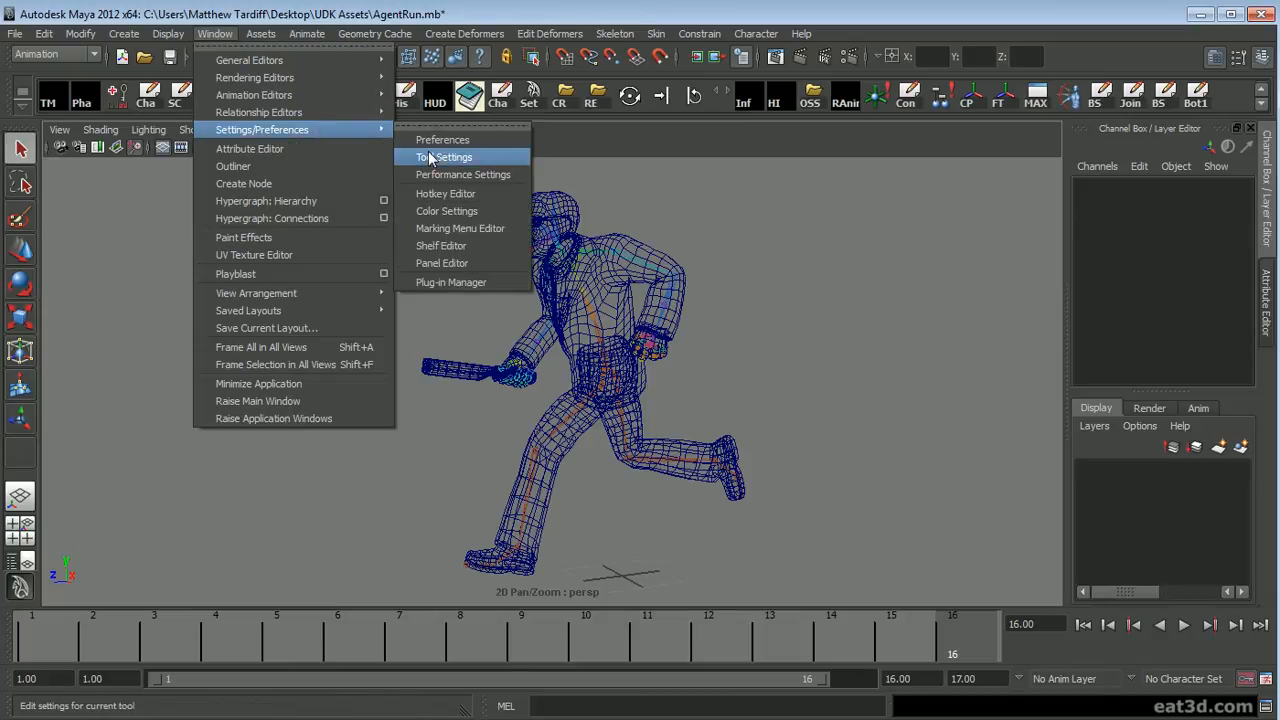
left_click(466, 282)
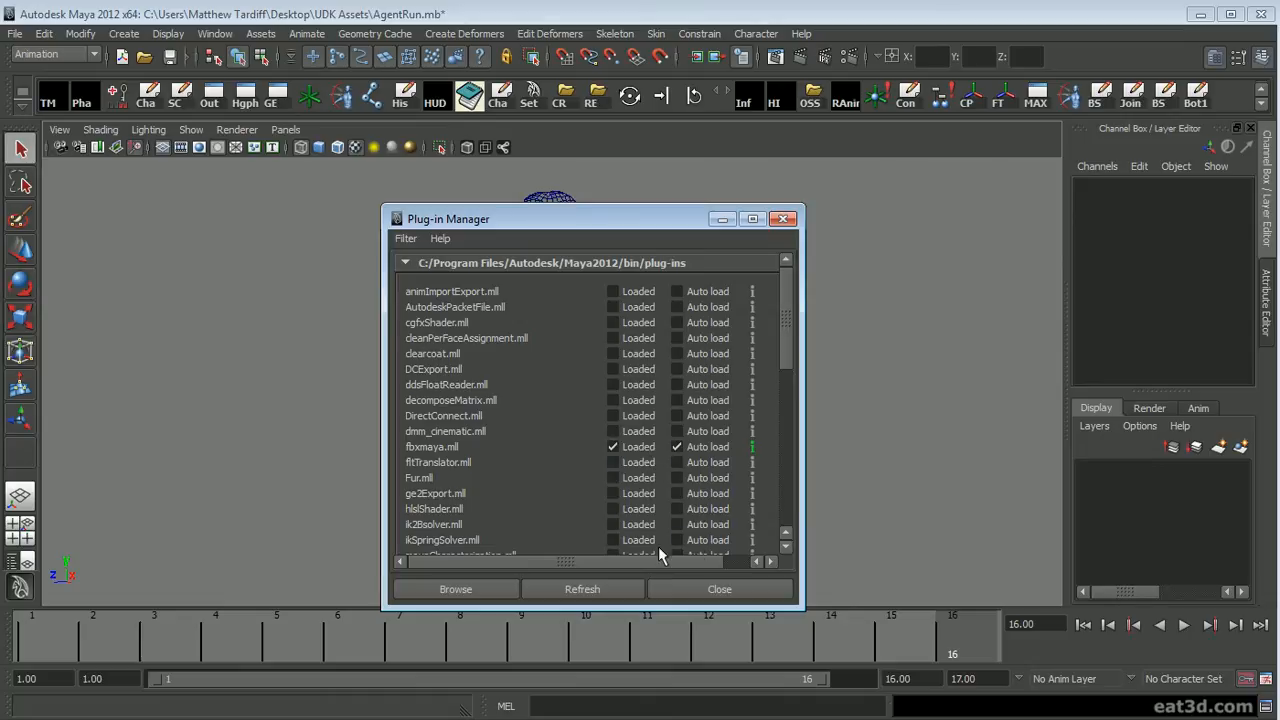
left_click(700, 590)
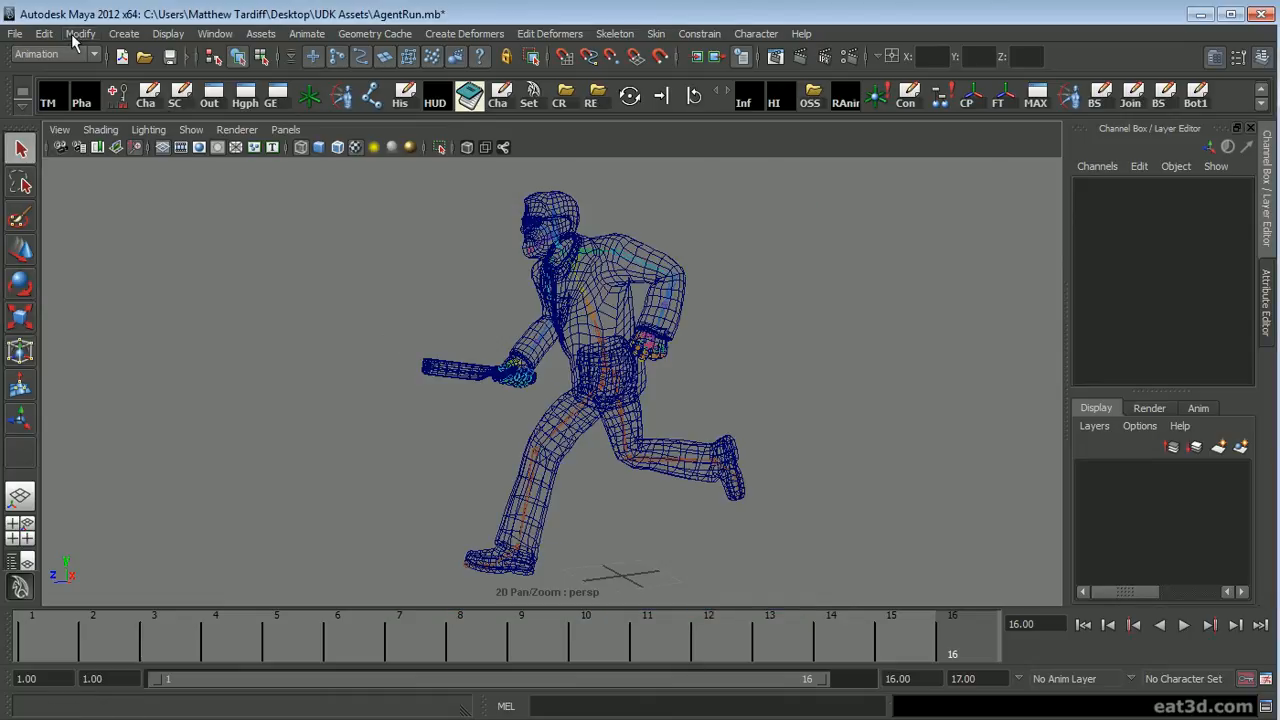
Step: Export the whole scene as Fbx into the Agent_FBX folder, replacing the existing AgentRun.fbx file
left_click(15, 33)
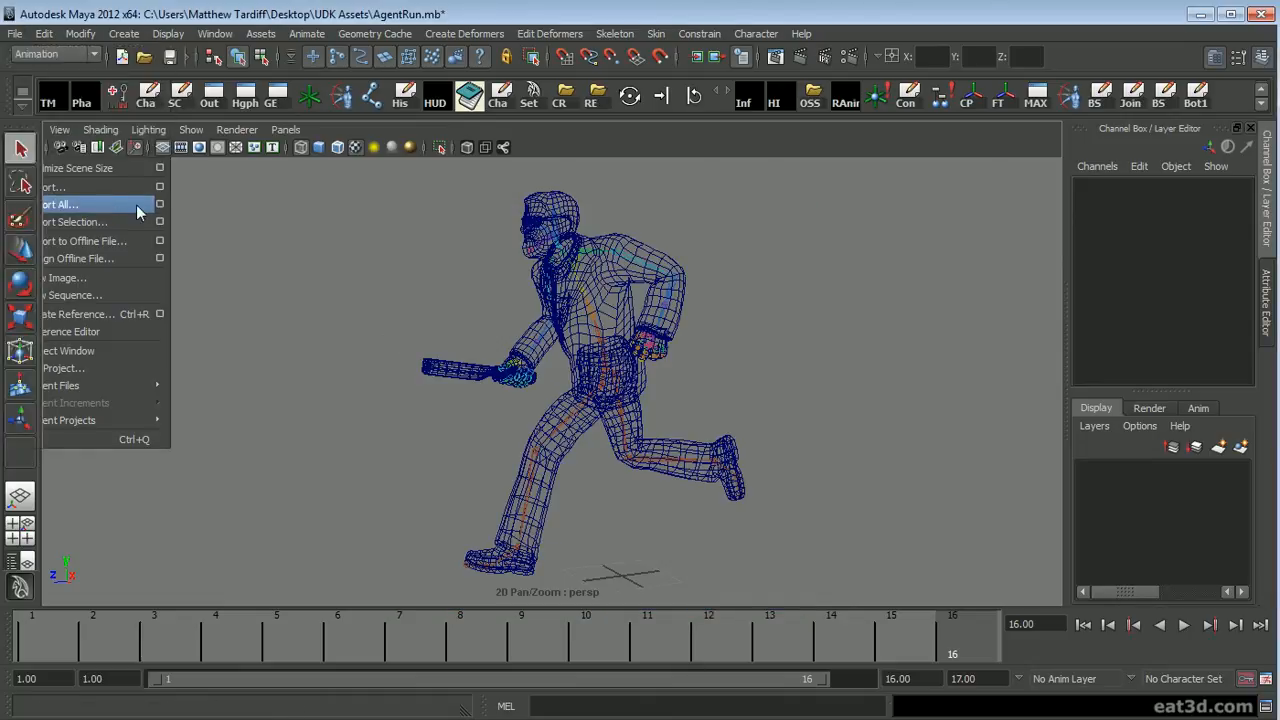
left_click(105, 204)
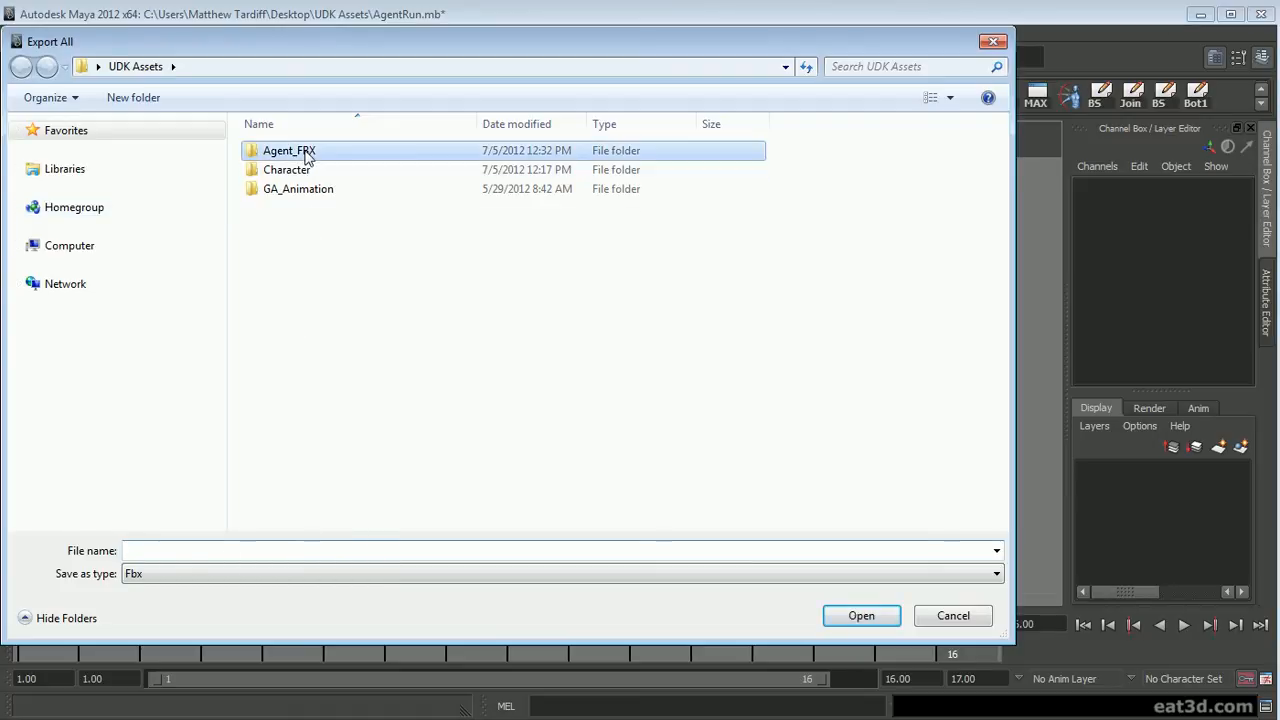
double_click(307, 155)
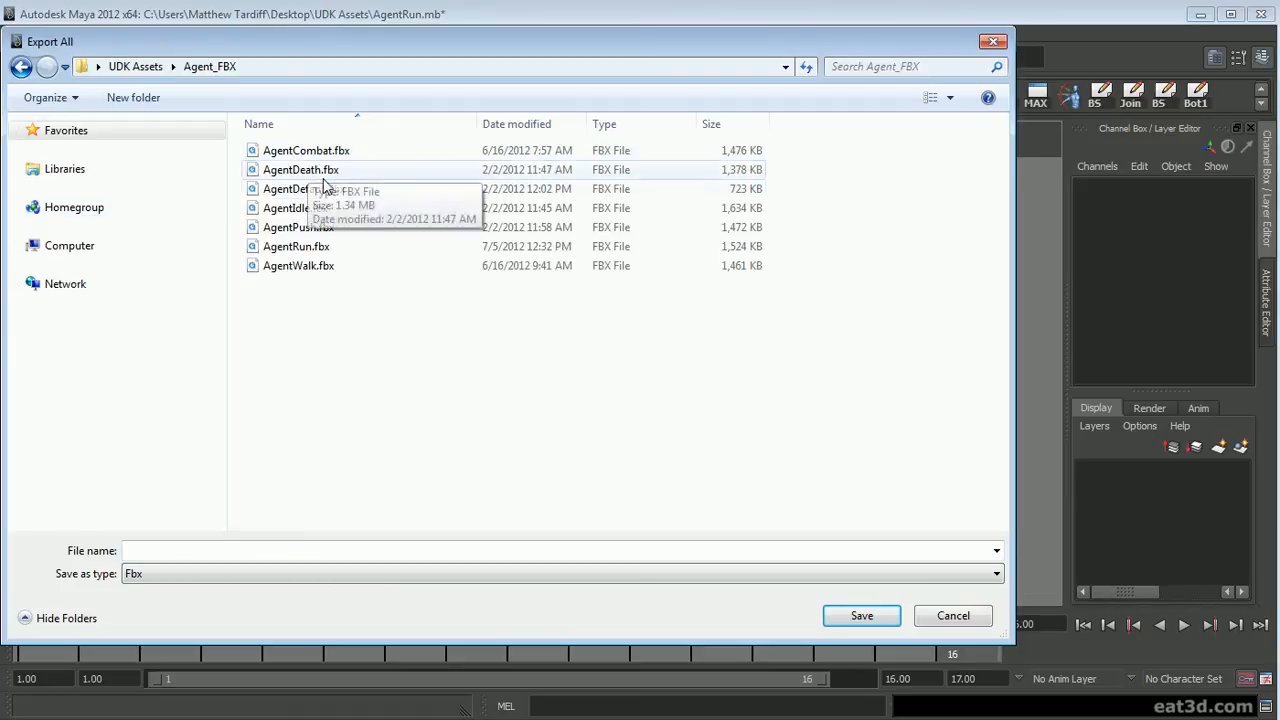
left_click(314, 252)
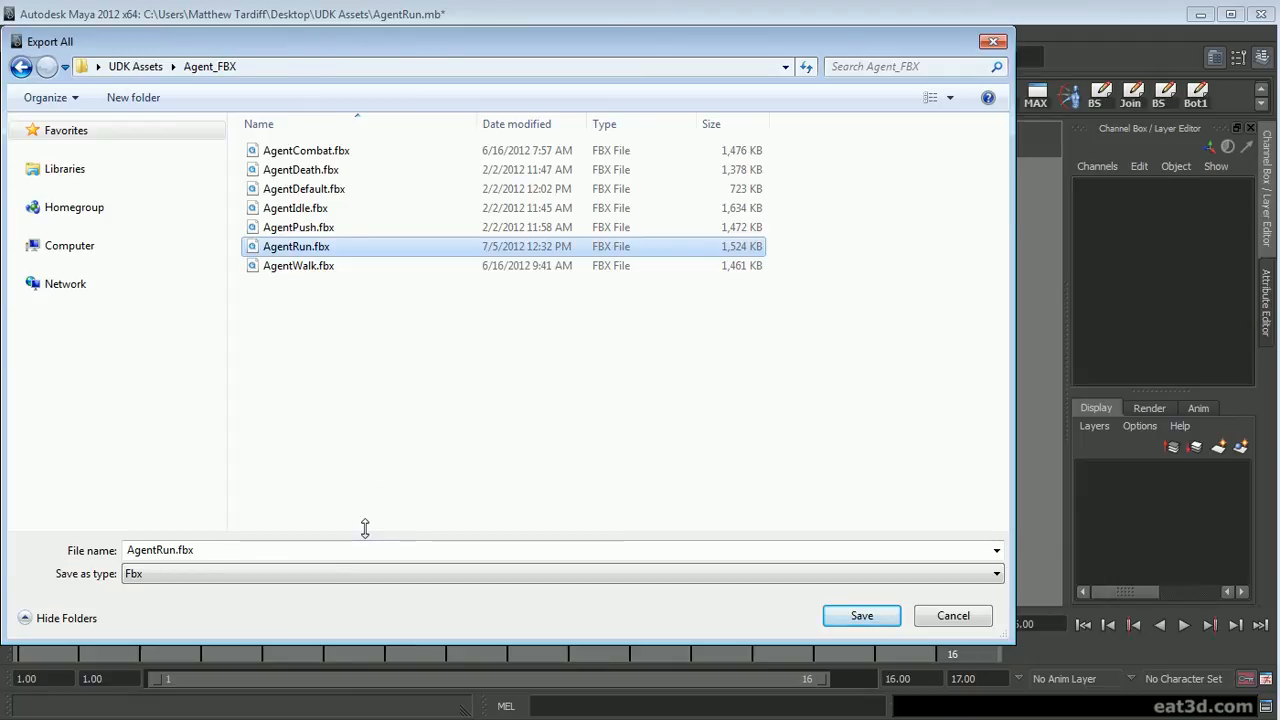
left_click(866, 615)
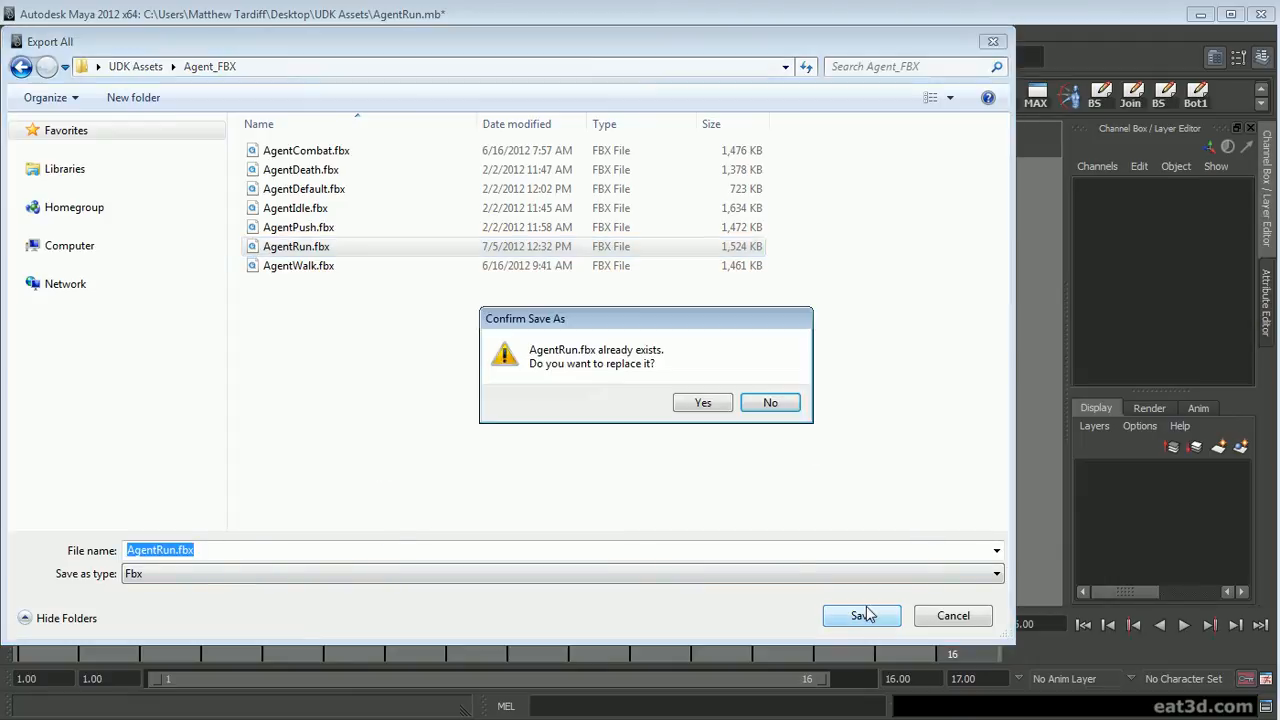
left_click(708, 402)
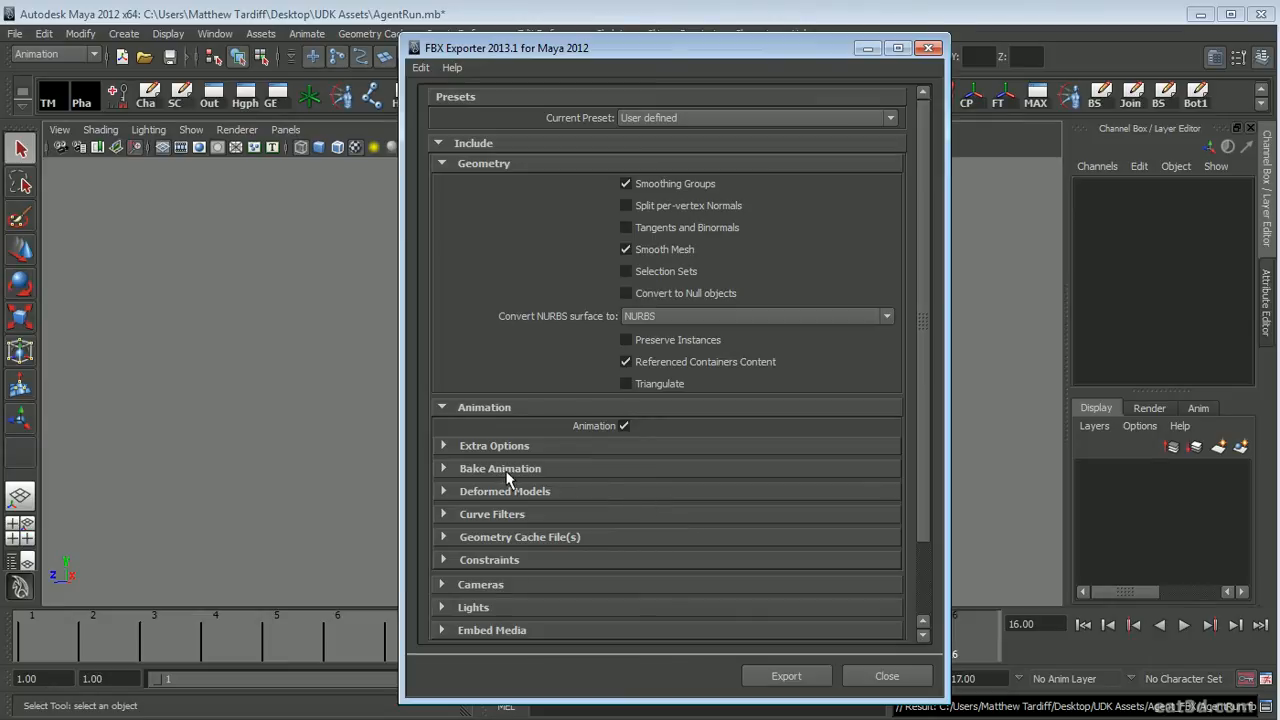
Step: Set the FBX export preset to Autodesk Media & Entertainment
left_click(758, 117)
left_click(761, 135)
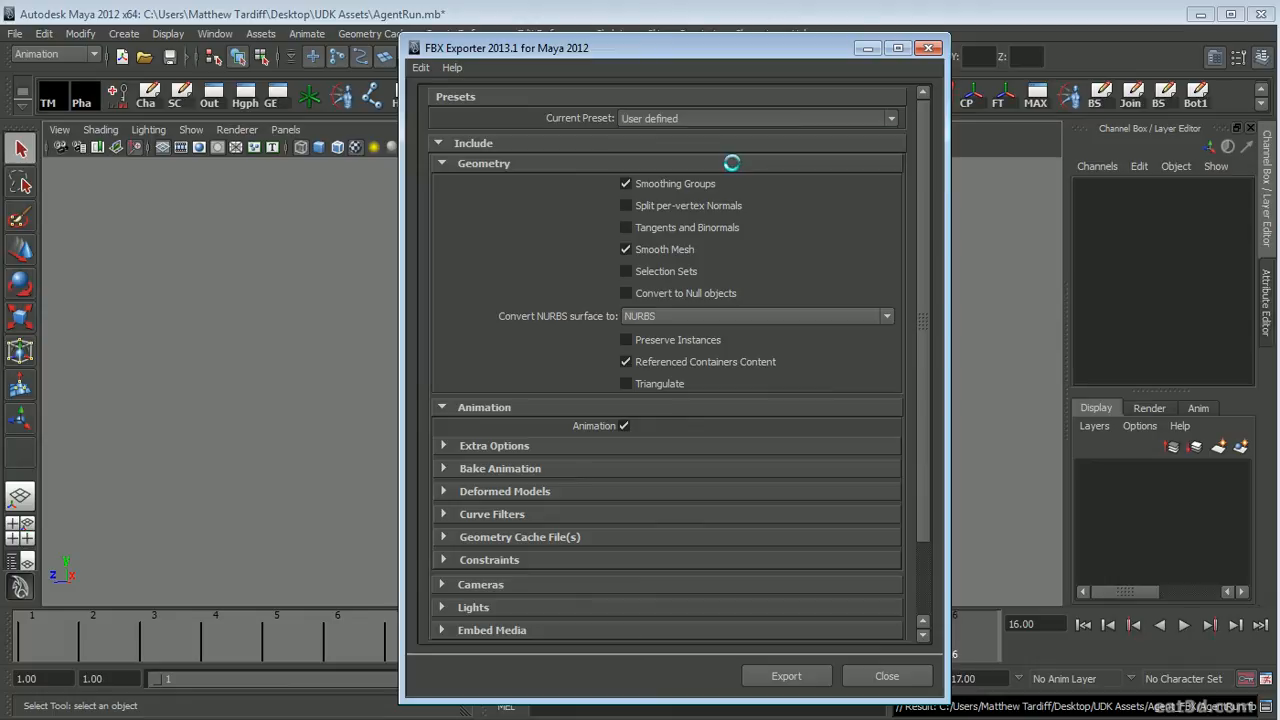
left_click(443, 164)
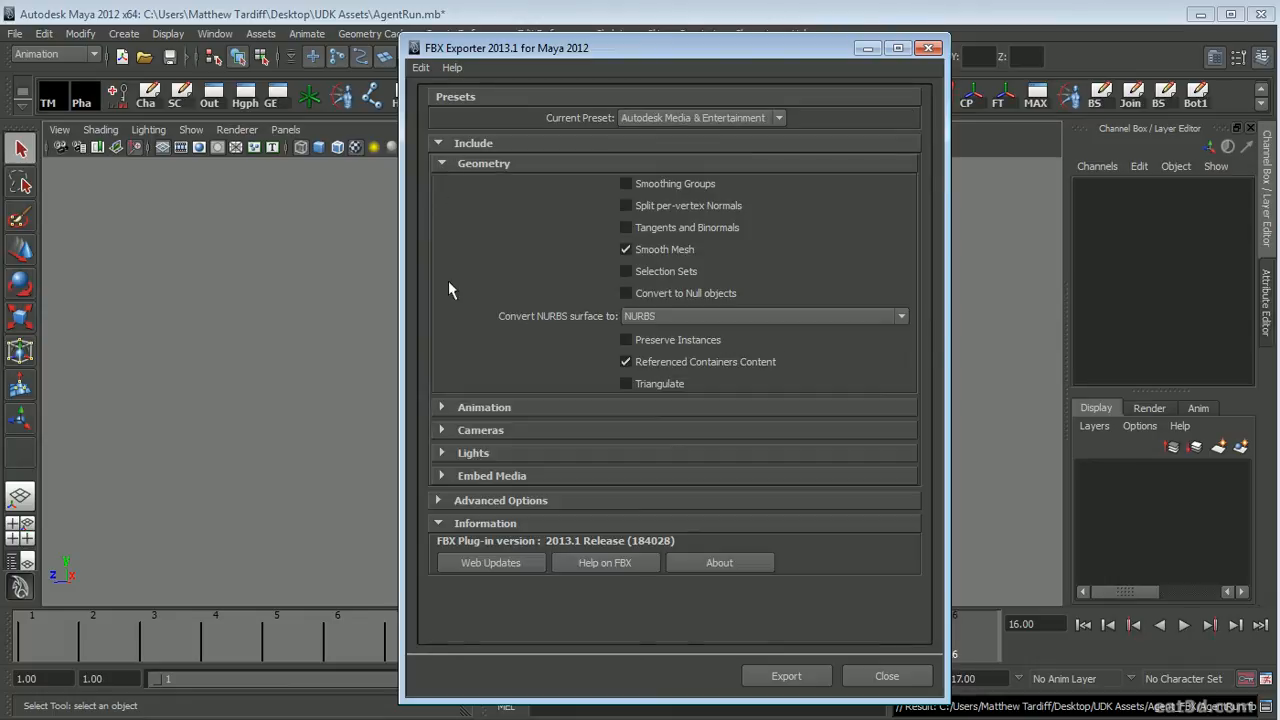
Step: Review the Animation export options, including Bake Animation, Deformed Models, Curve Filters and Constraints, collapsing the sections when done
left_click(442, 408)
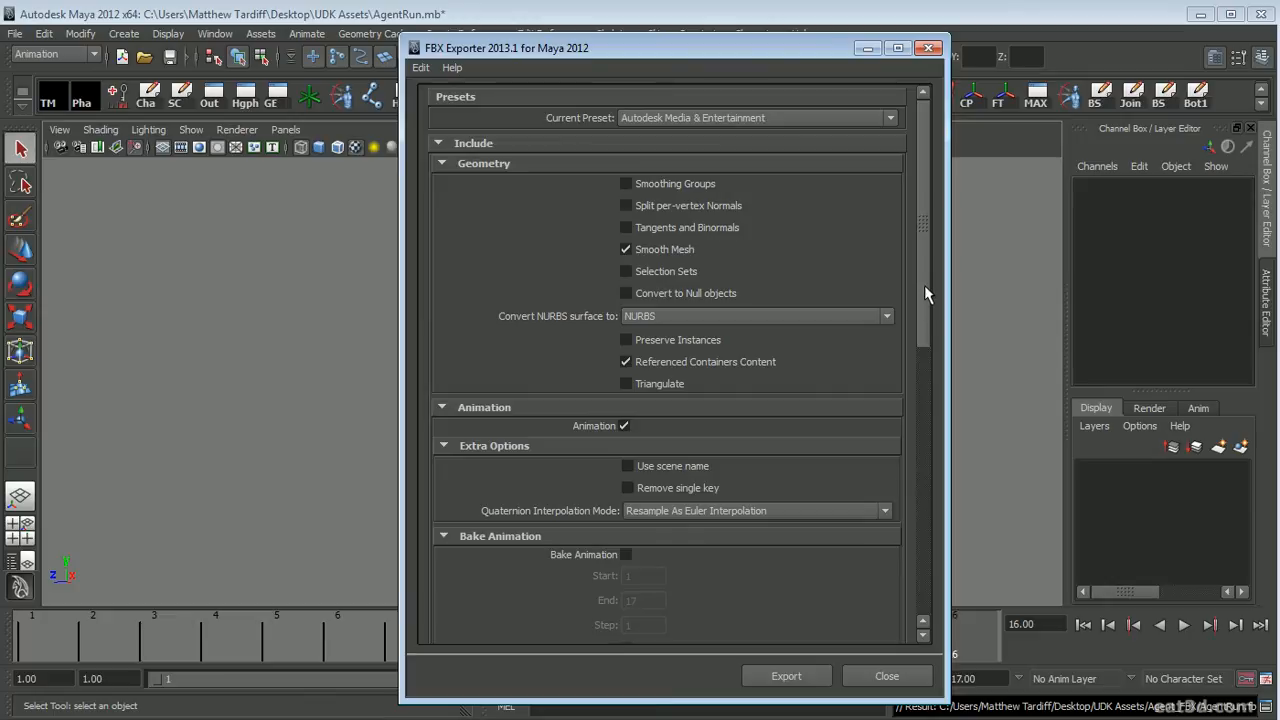
mouse_move(924, 269)
left_mouse_down()
mouse_move(926, 342)
mouse_move(931, 291)
left_mouse_up()
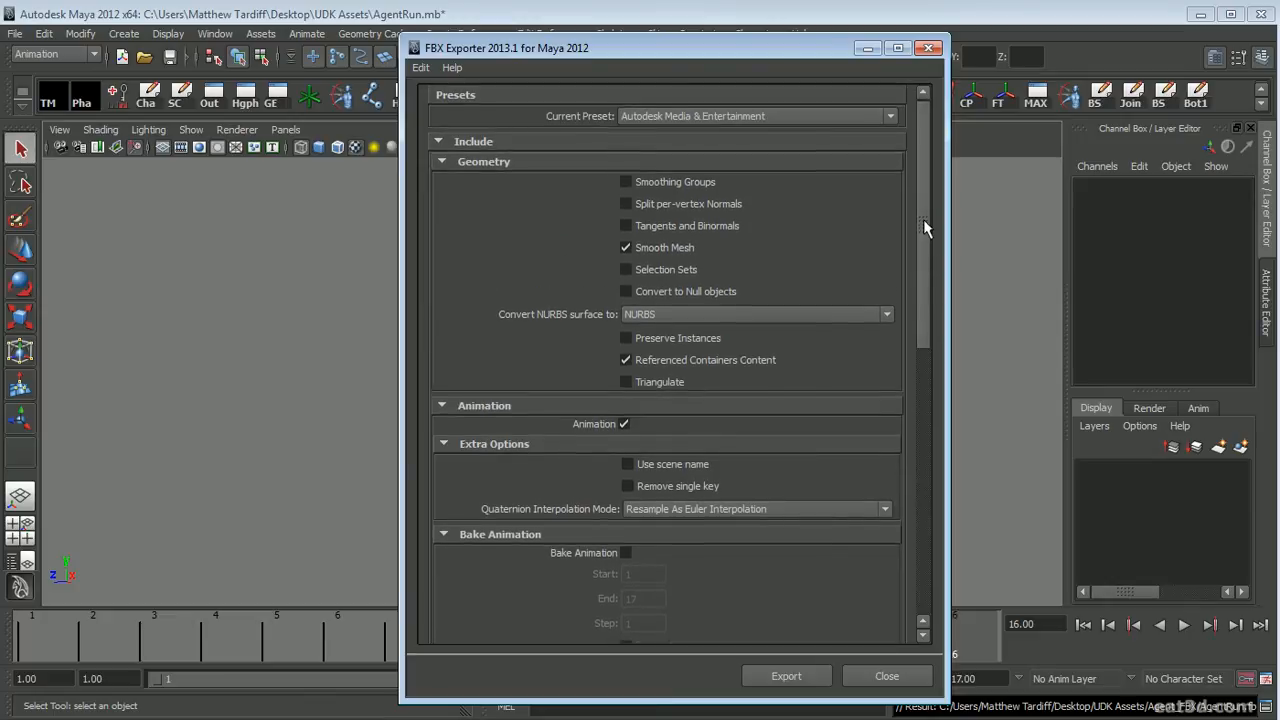
left_click_drag(924, 221, 922, 302)
left_click(443, 368)
left_click(443, 391)
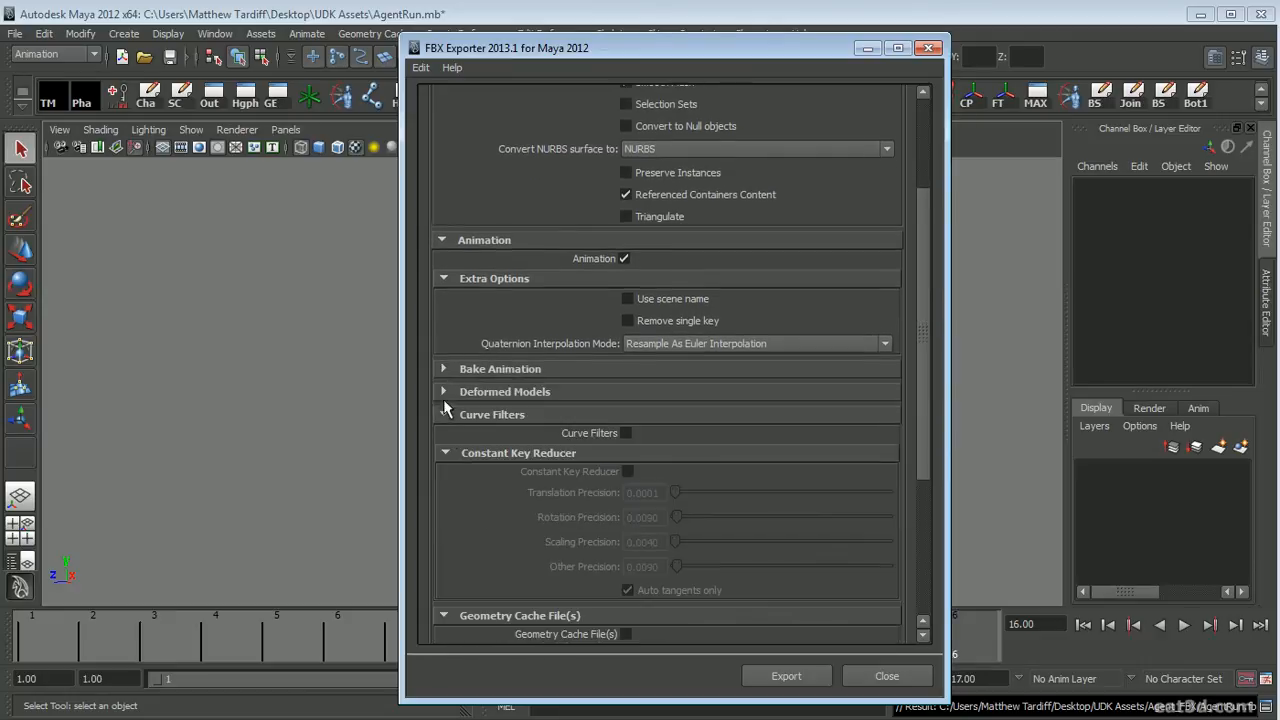
left_click(443, 414)
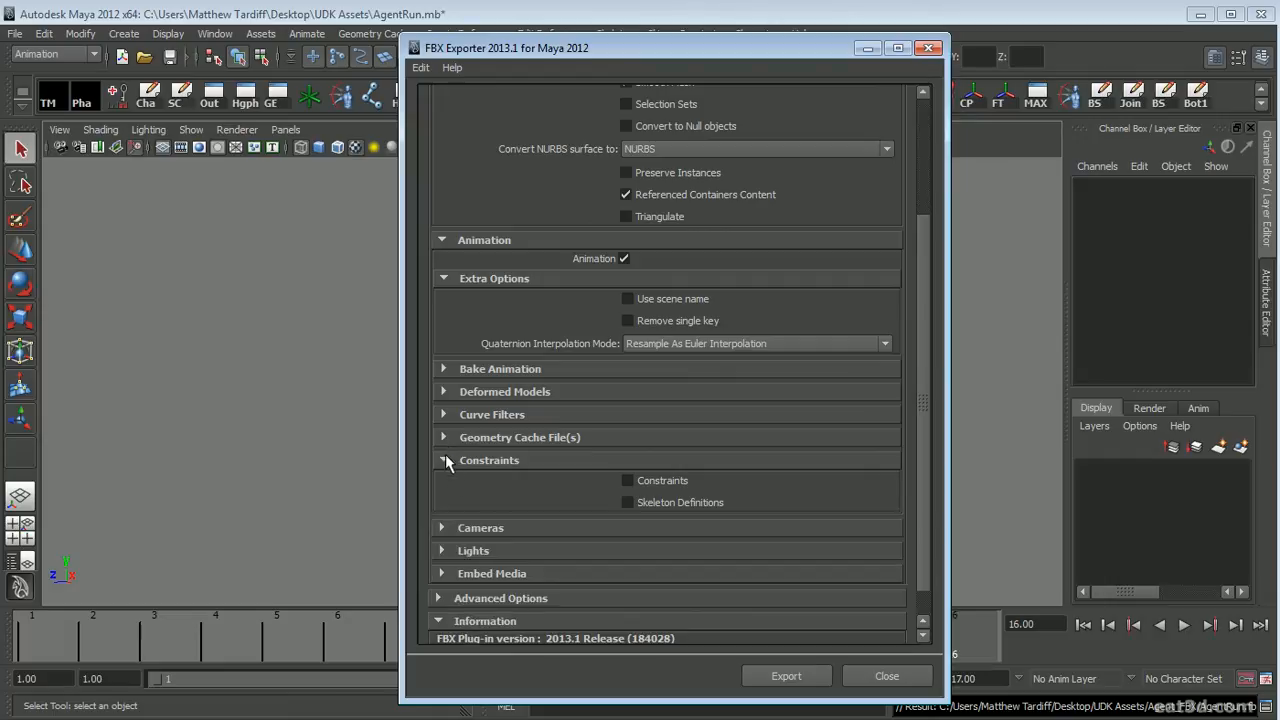
left_click(443, 460)
left_click(481, 285)
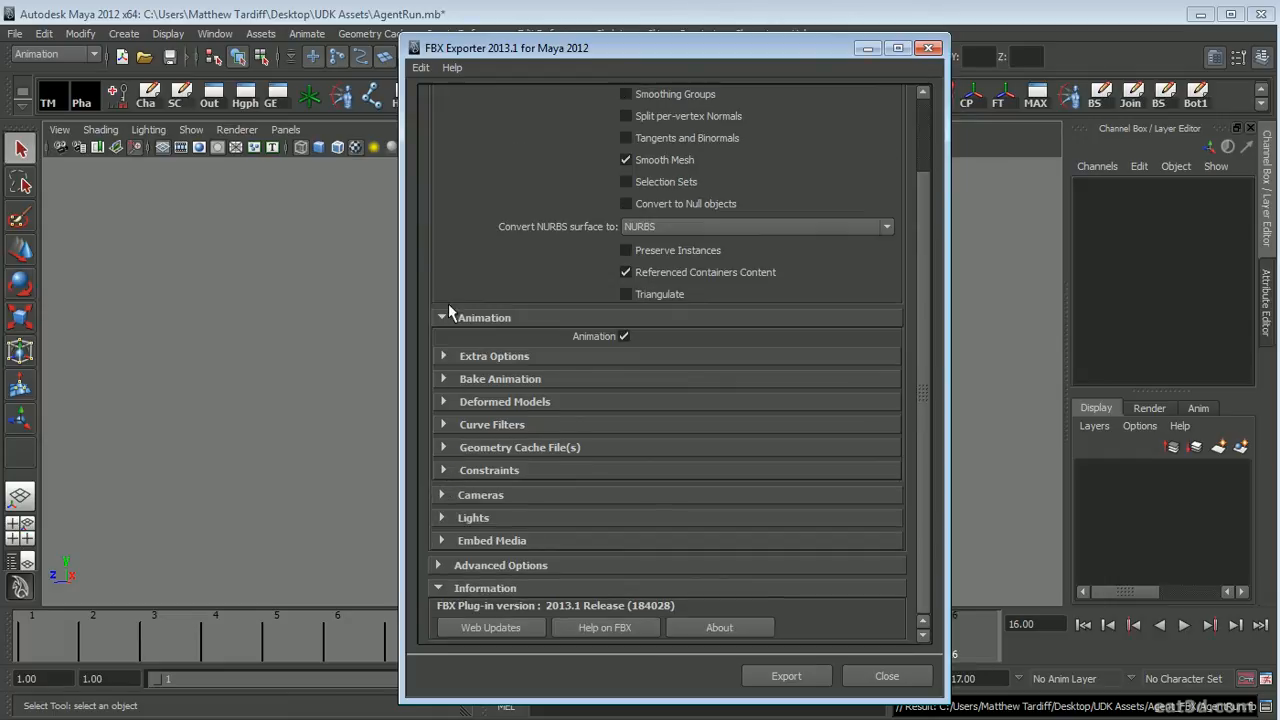
left_click_drag(924, 358, 926, 247)
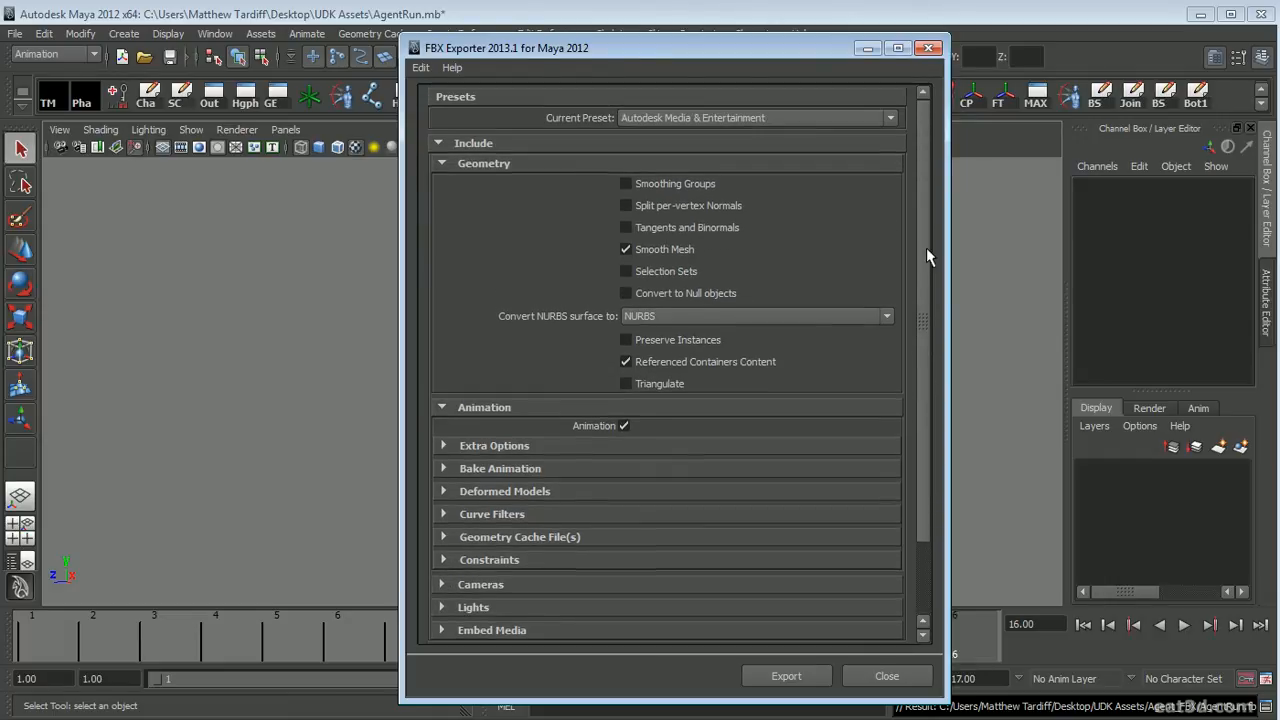
left_click(441, 408)
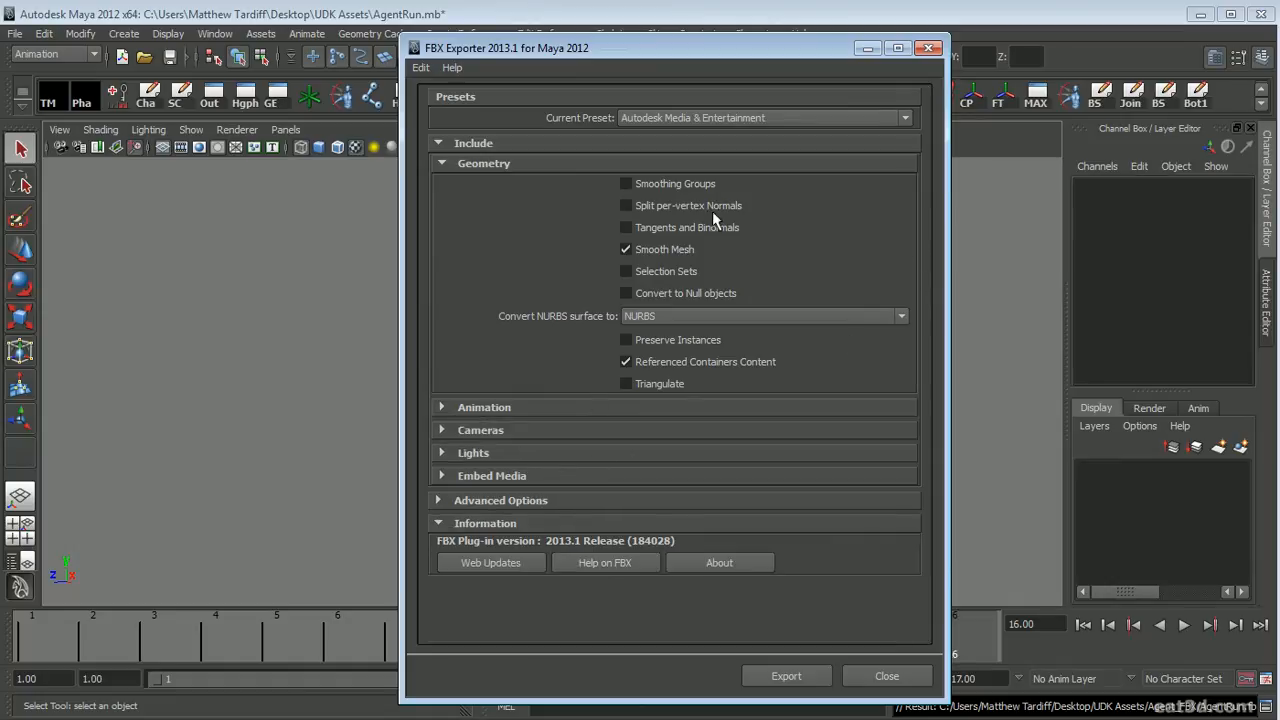
Step: Check that Animation is included, enable Smoothing Groups for the geometry, and export the FBX file
left_click(627, 184)
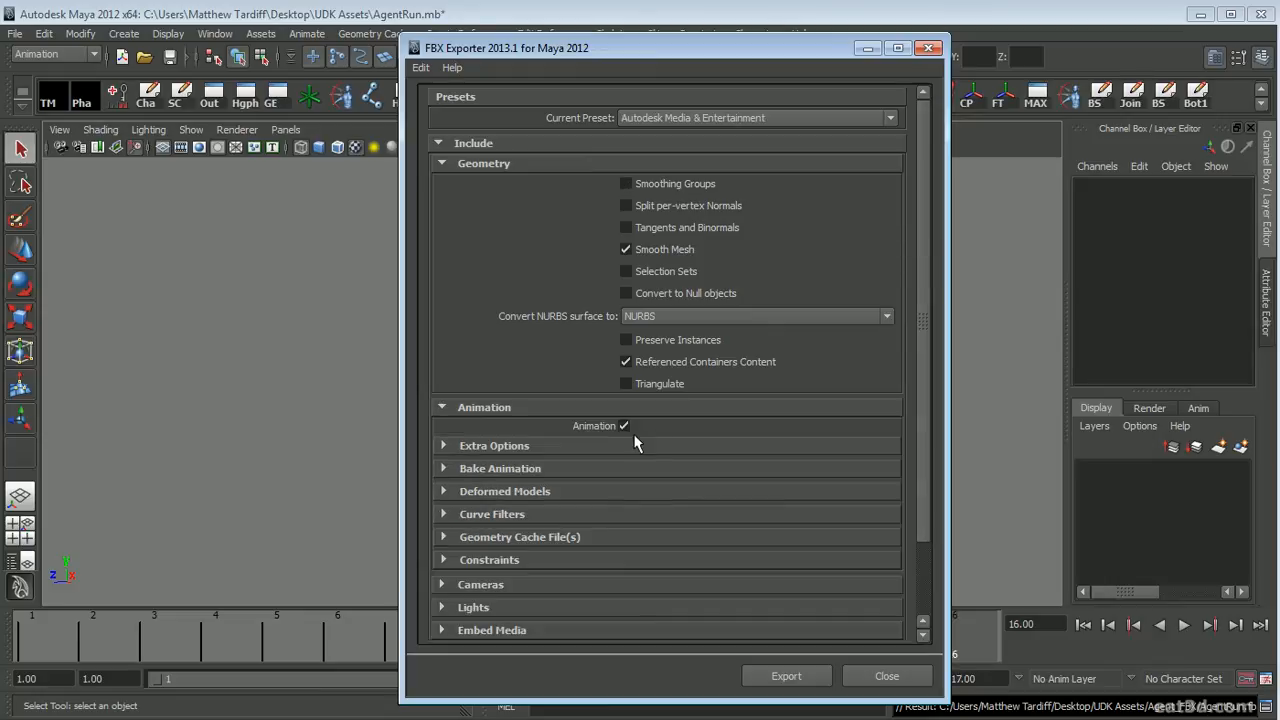
left_click(441, 408)
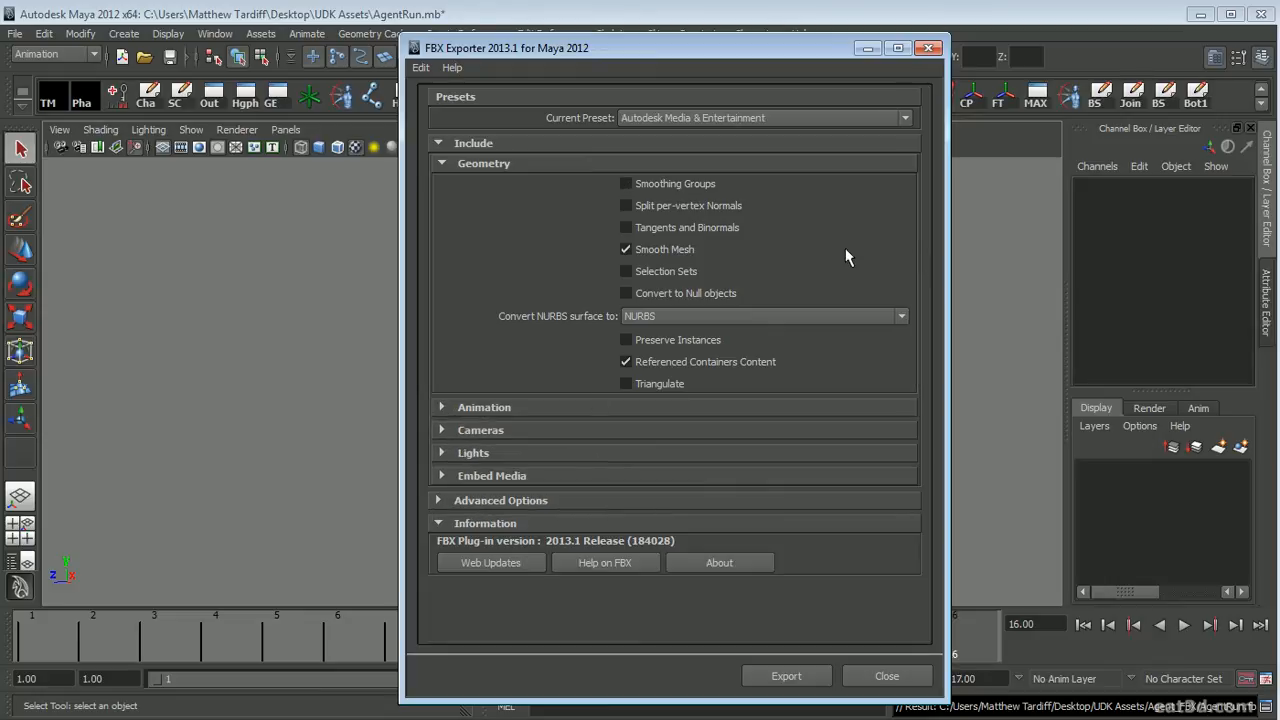
left_click(626, 184)
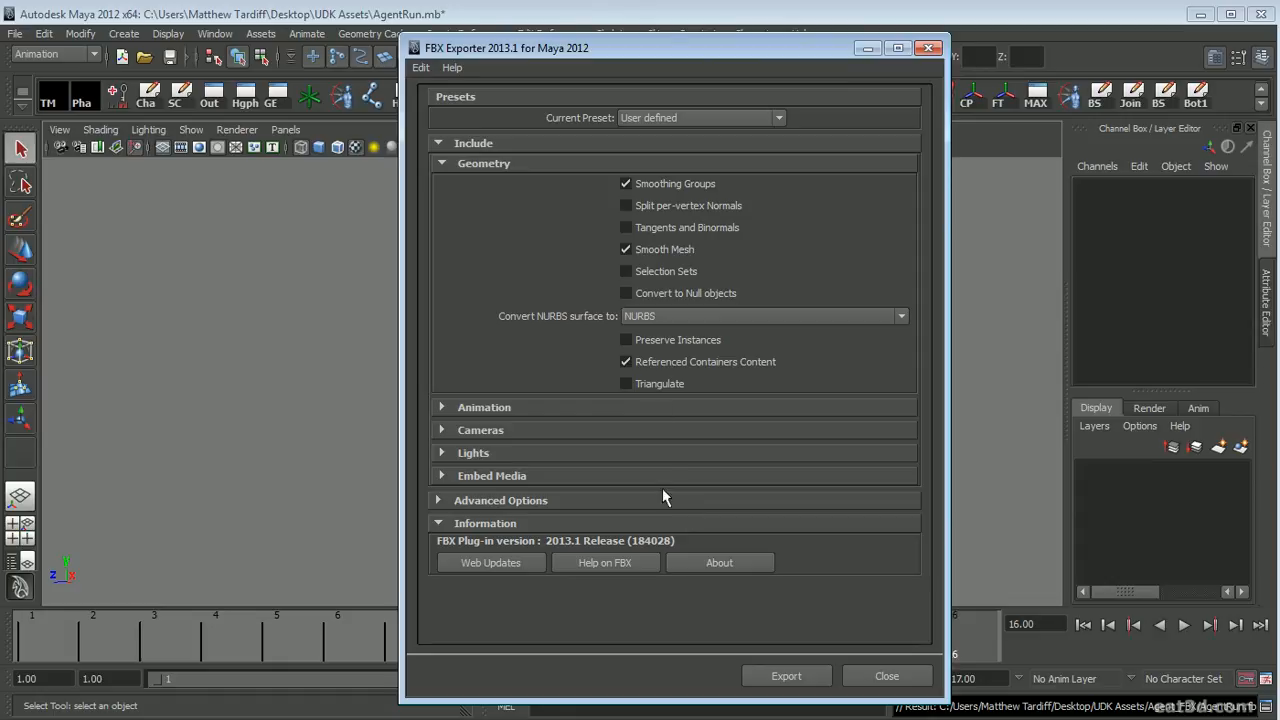
left_click(786, 677)
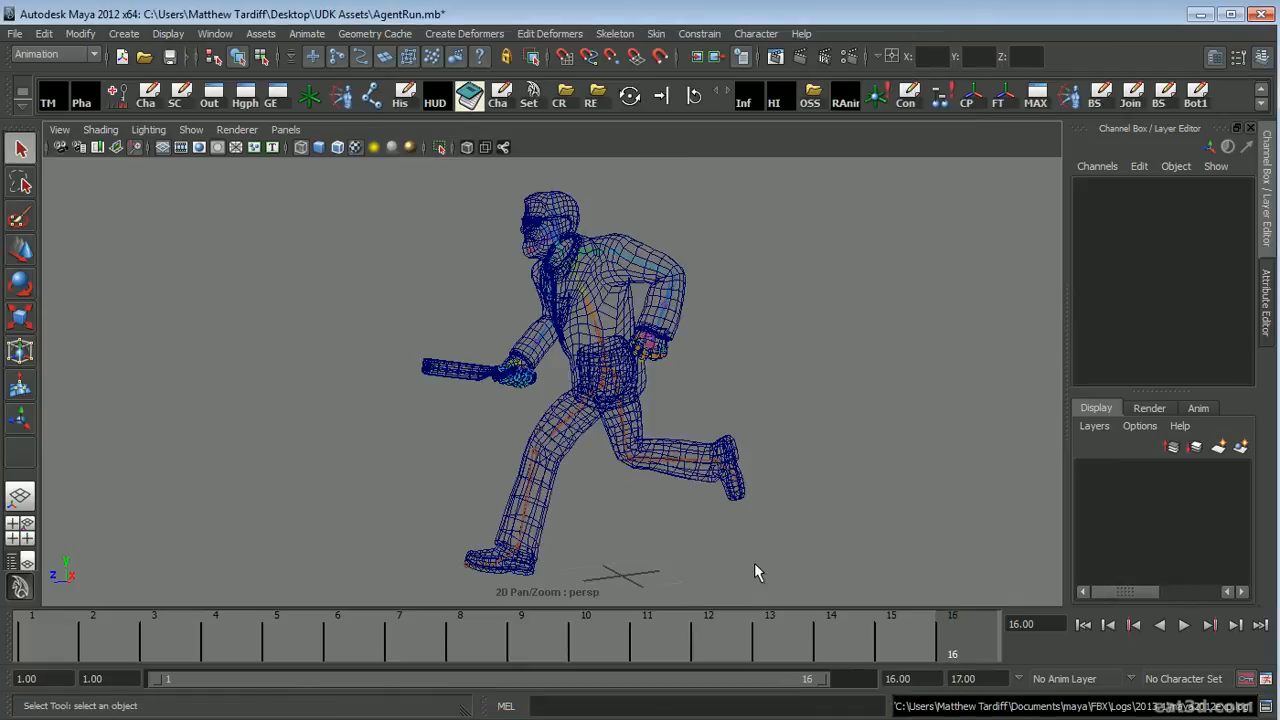
Step: Return to frame 1 and create a playblast of the agent's run cycle
left_click_drag(50, 638, 18, 631)
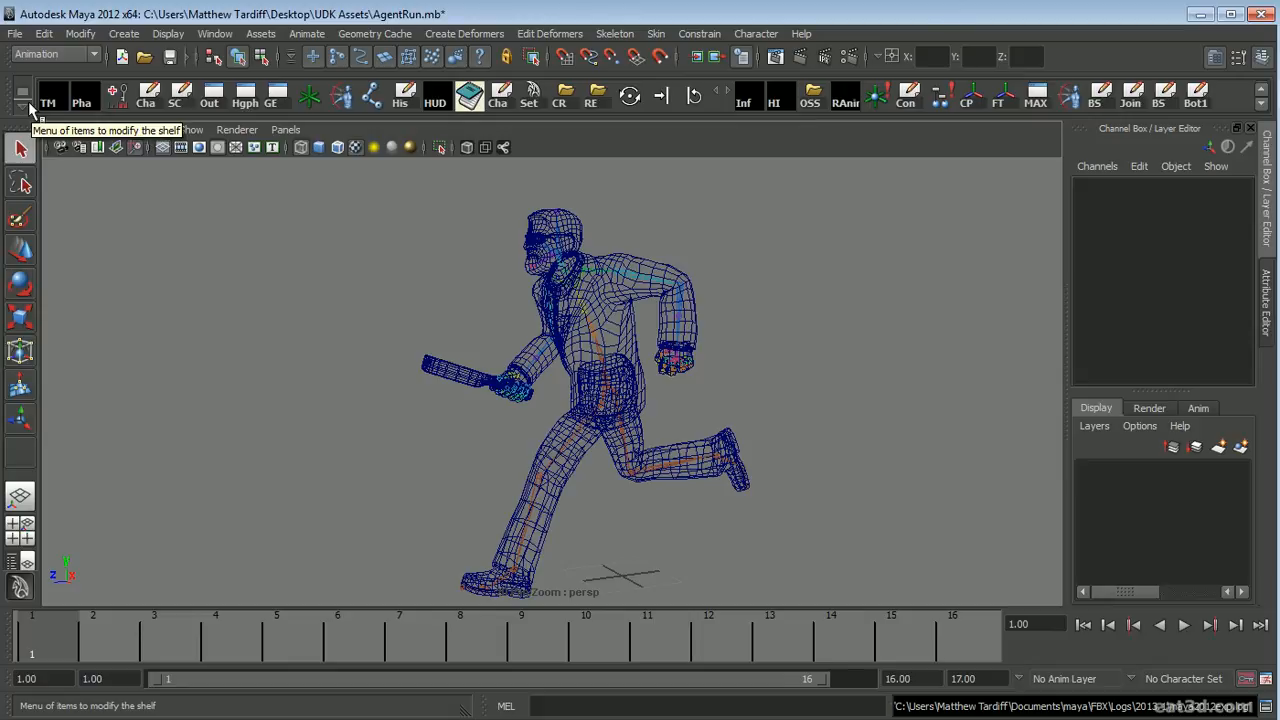
right_click(914, 642)
left_click(910, 634)
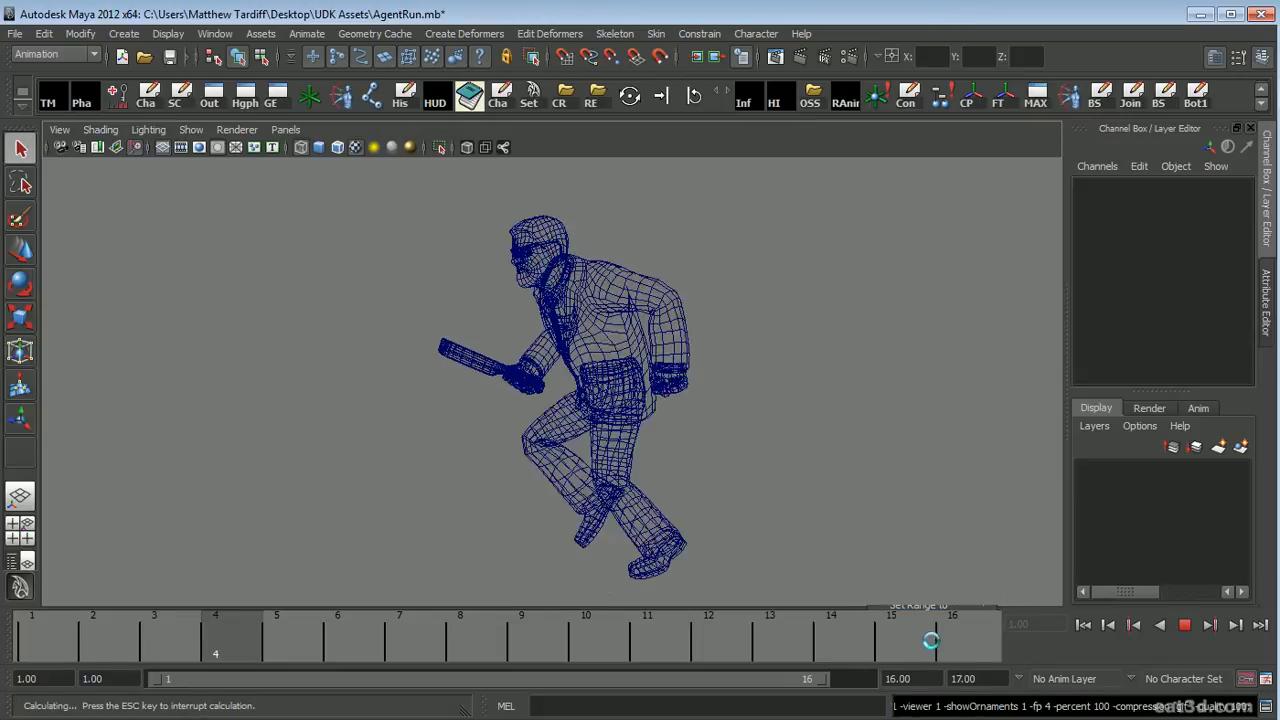